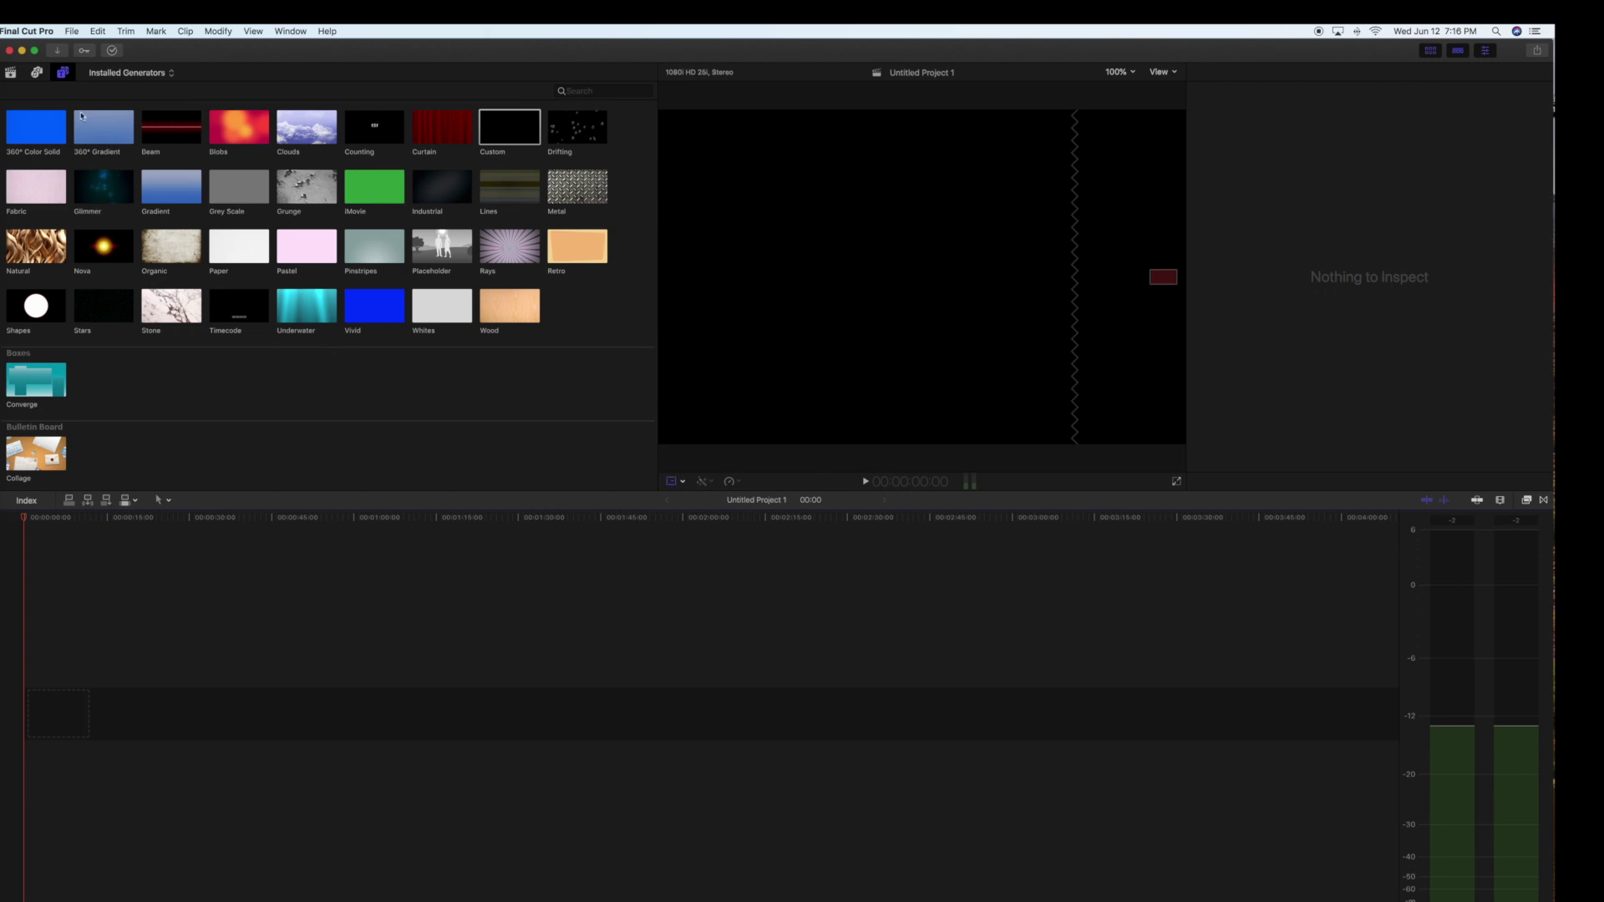
Drag Canyon_smoothed.mp4 from the Desktop into the timeline and stack Canyon.MP4 above it.
left_click(37, 71)
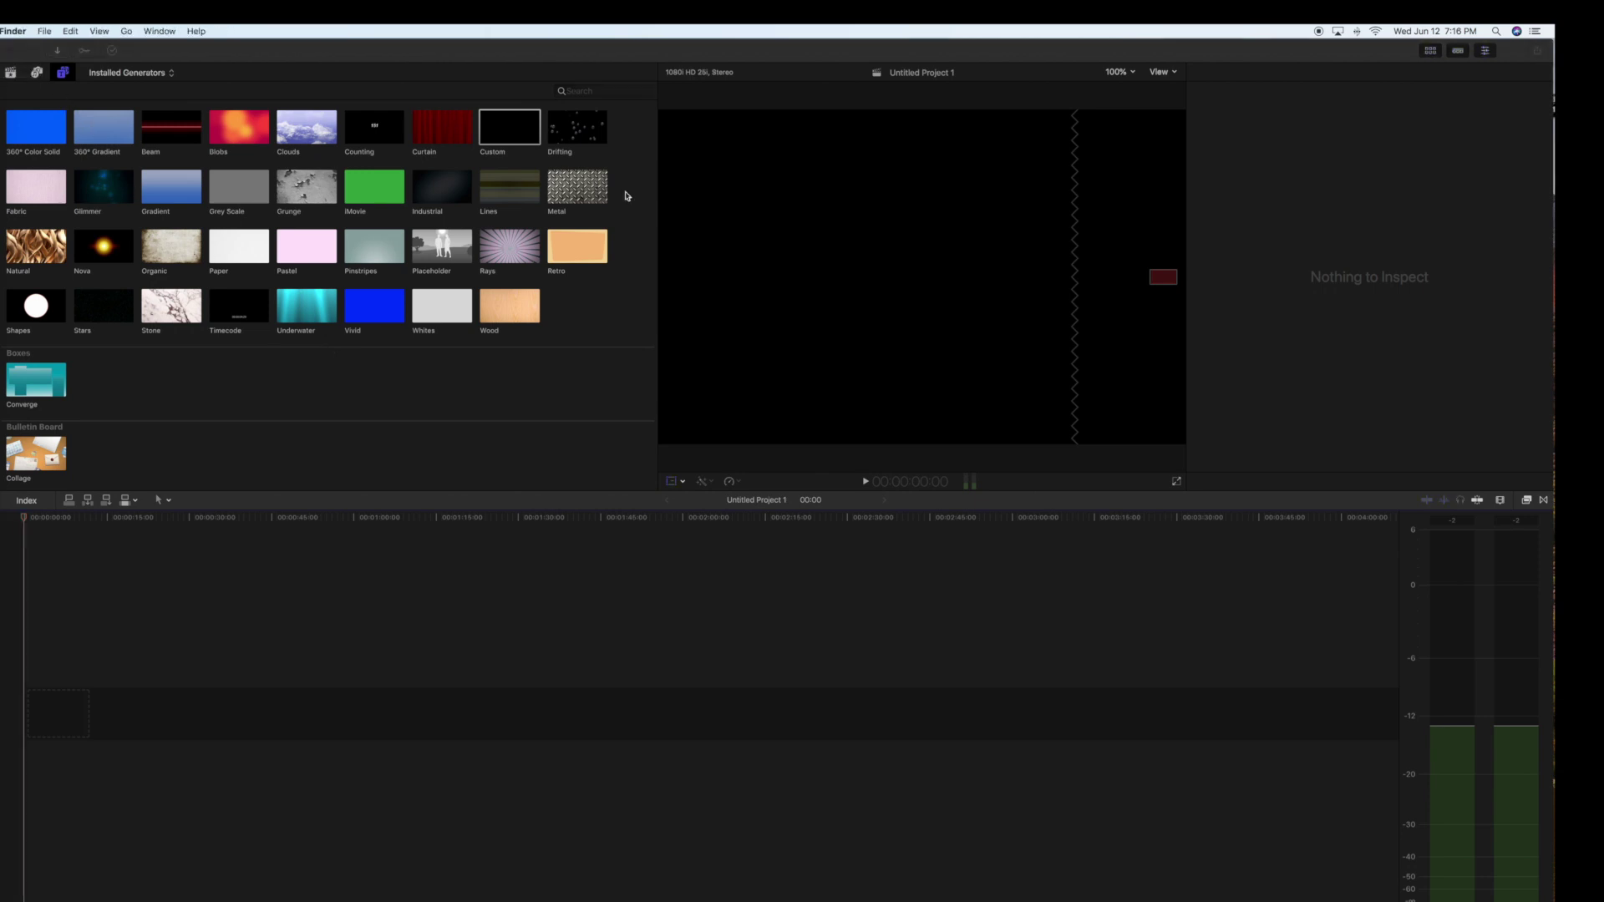
left_click_drag(666, 372, 23, 717)
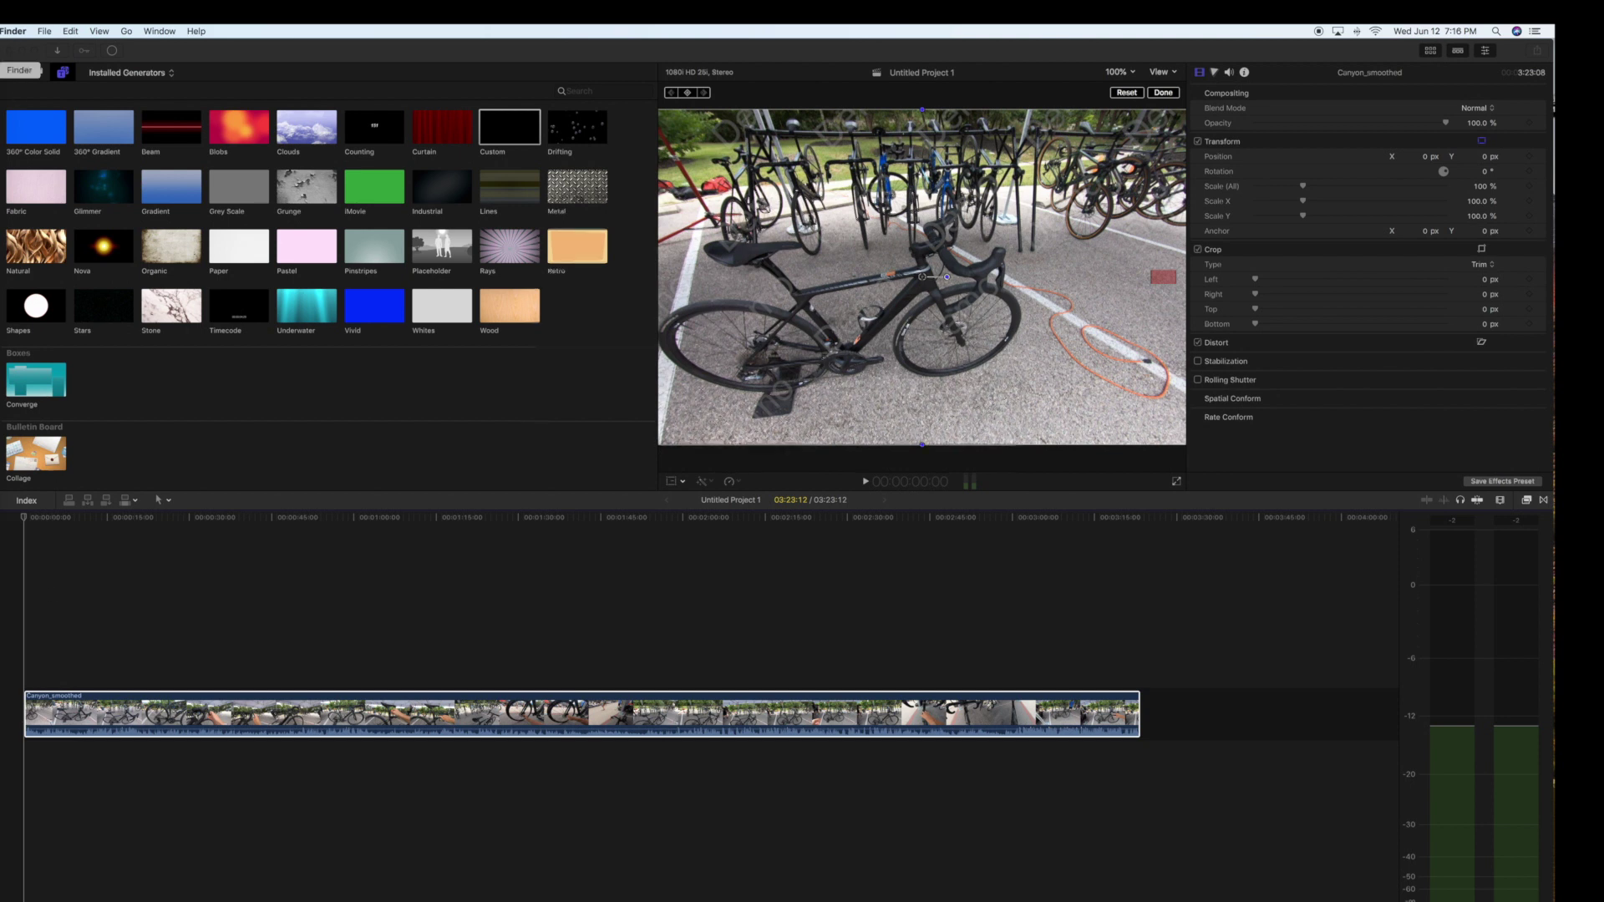
left_click(668, 396)
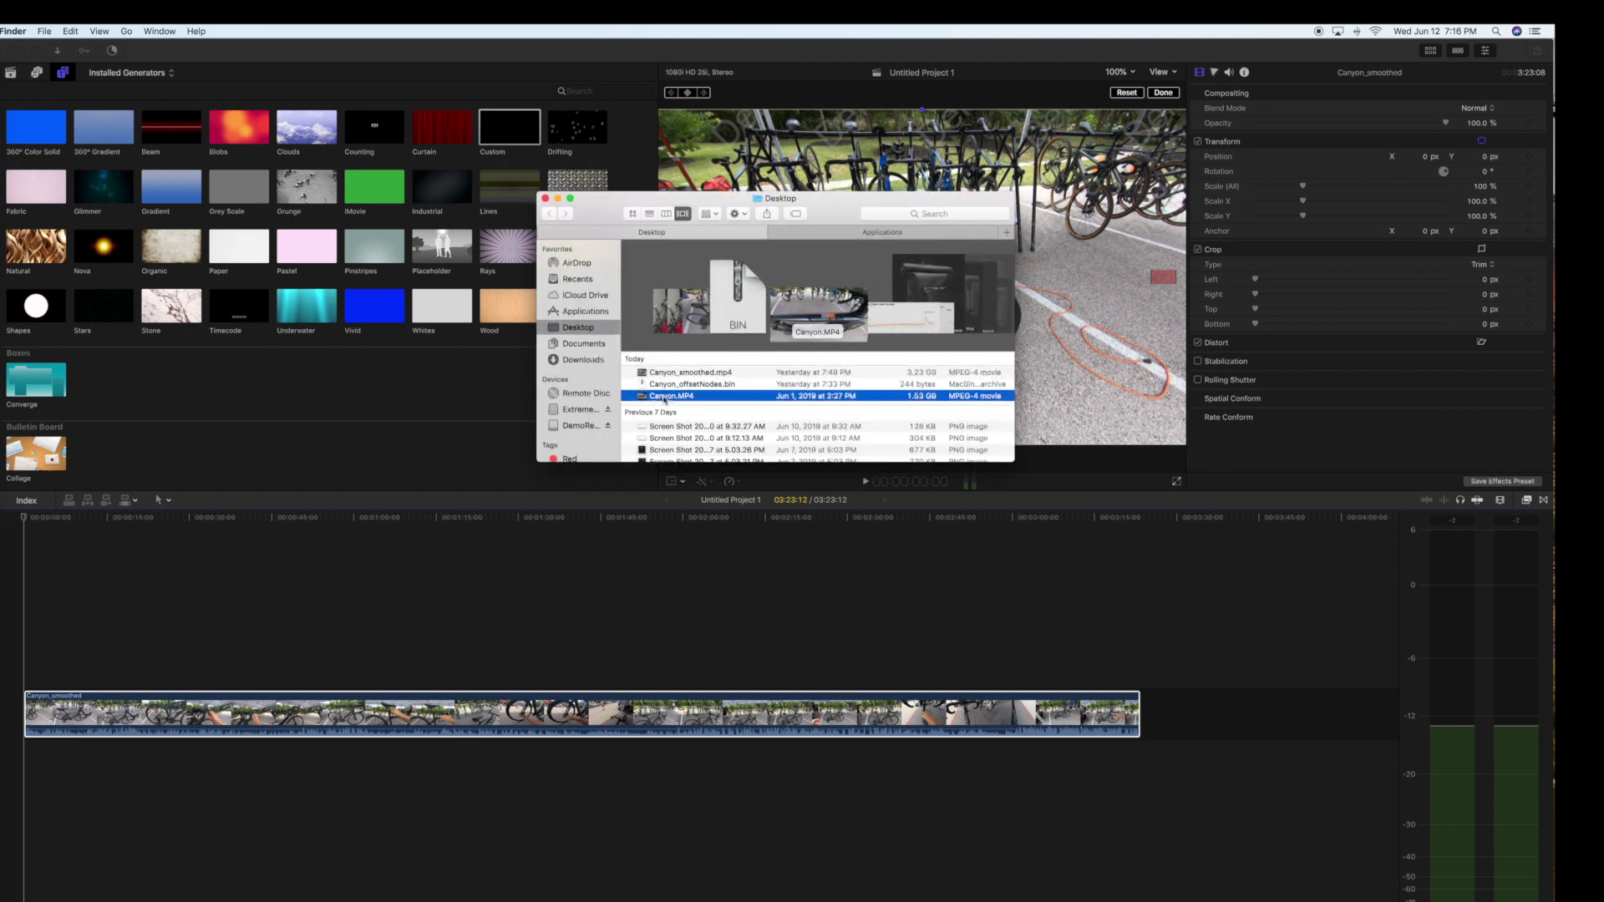
left_click_drag(668, 396, 23, 654)
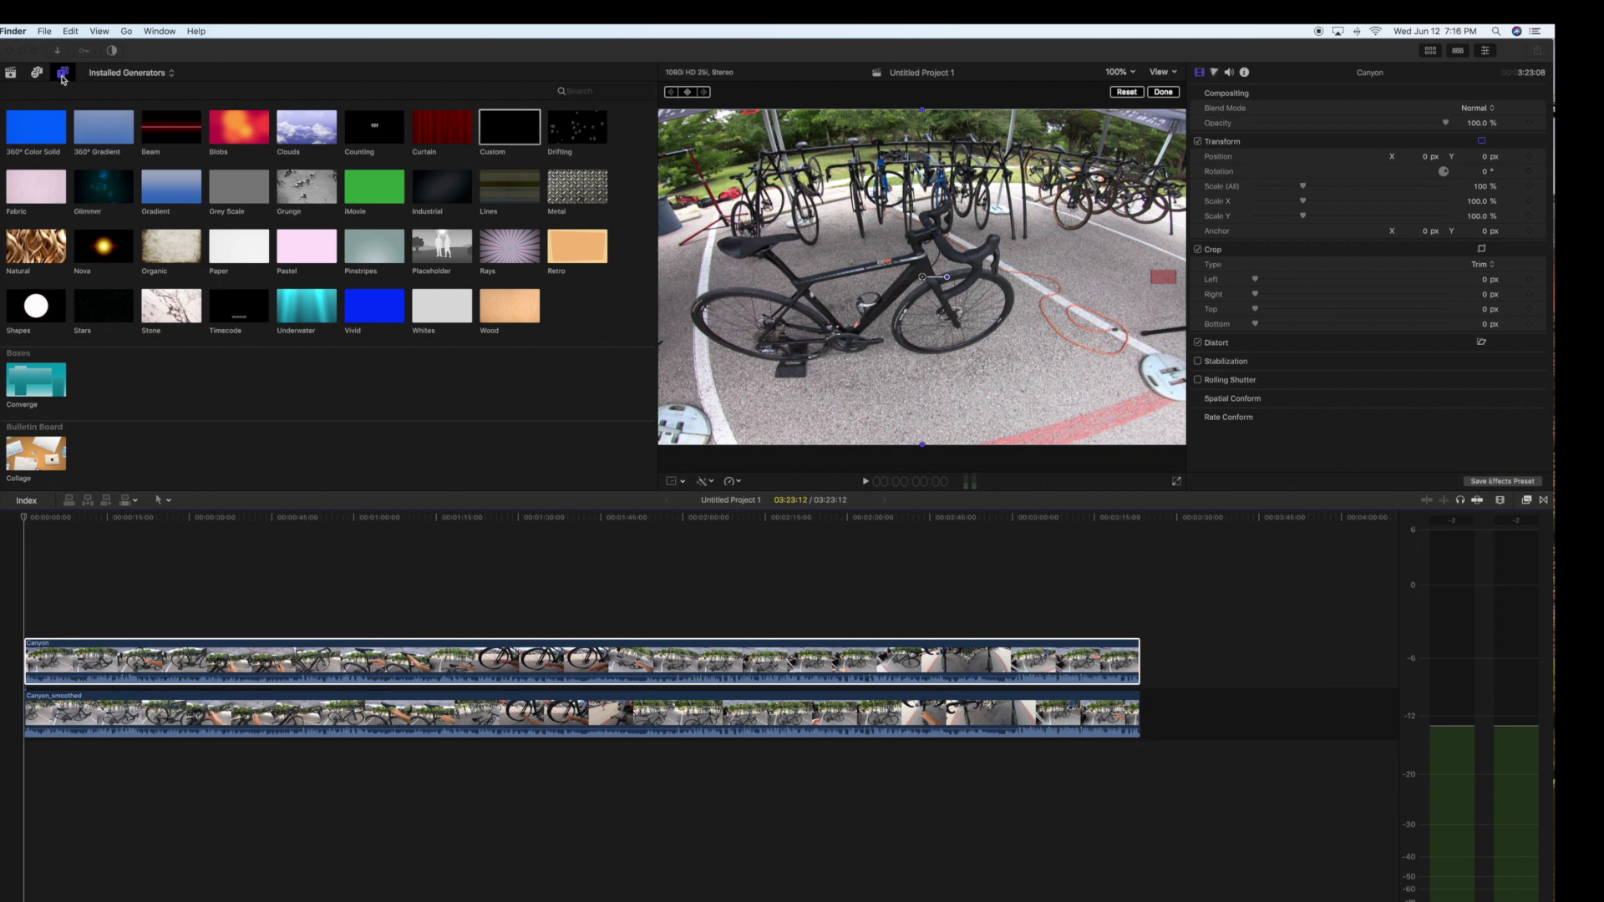
left_click(62, 74)
Place a Custom generator between the Canyon and Canyon_smoothed clips and select it.
left_click(62, 73)
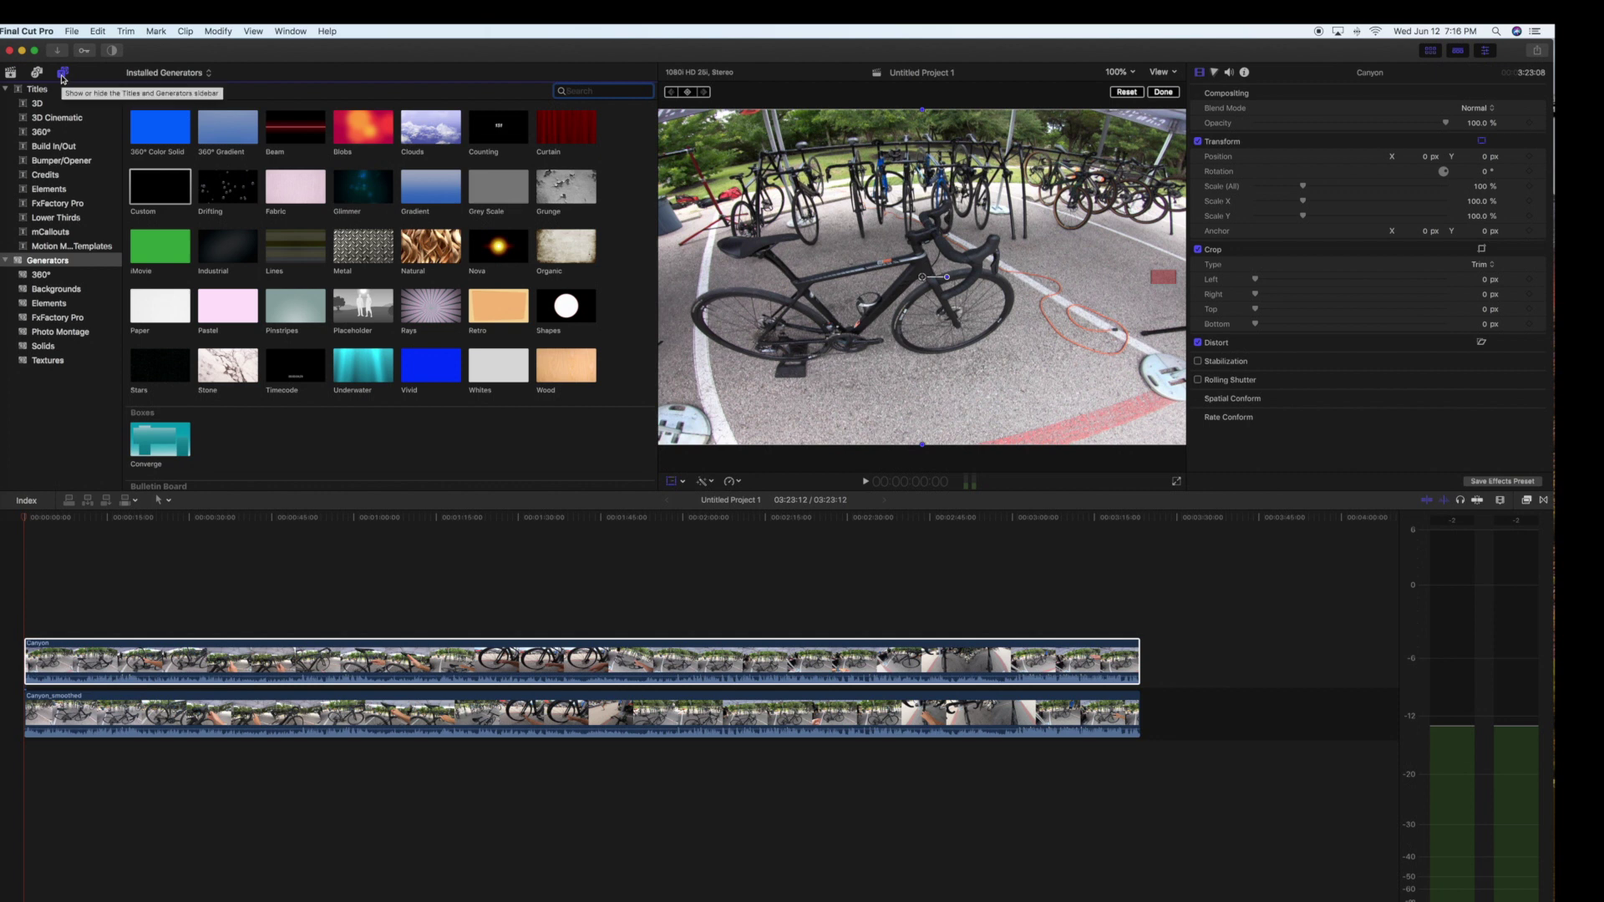
left_click(152, 198)
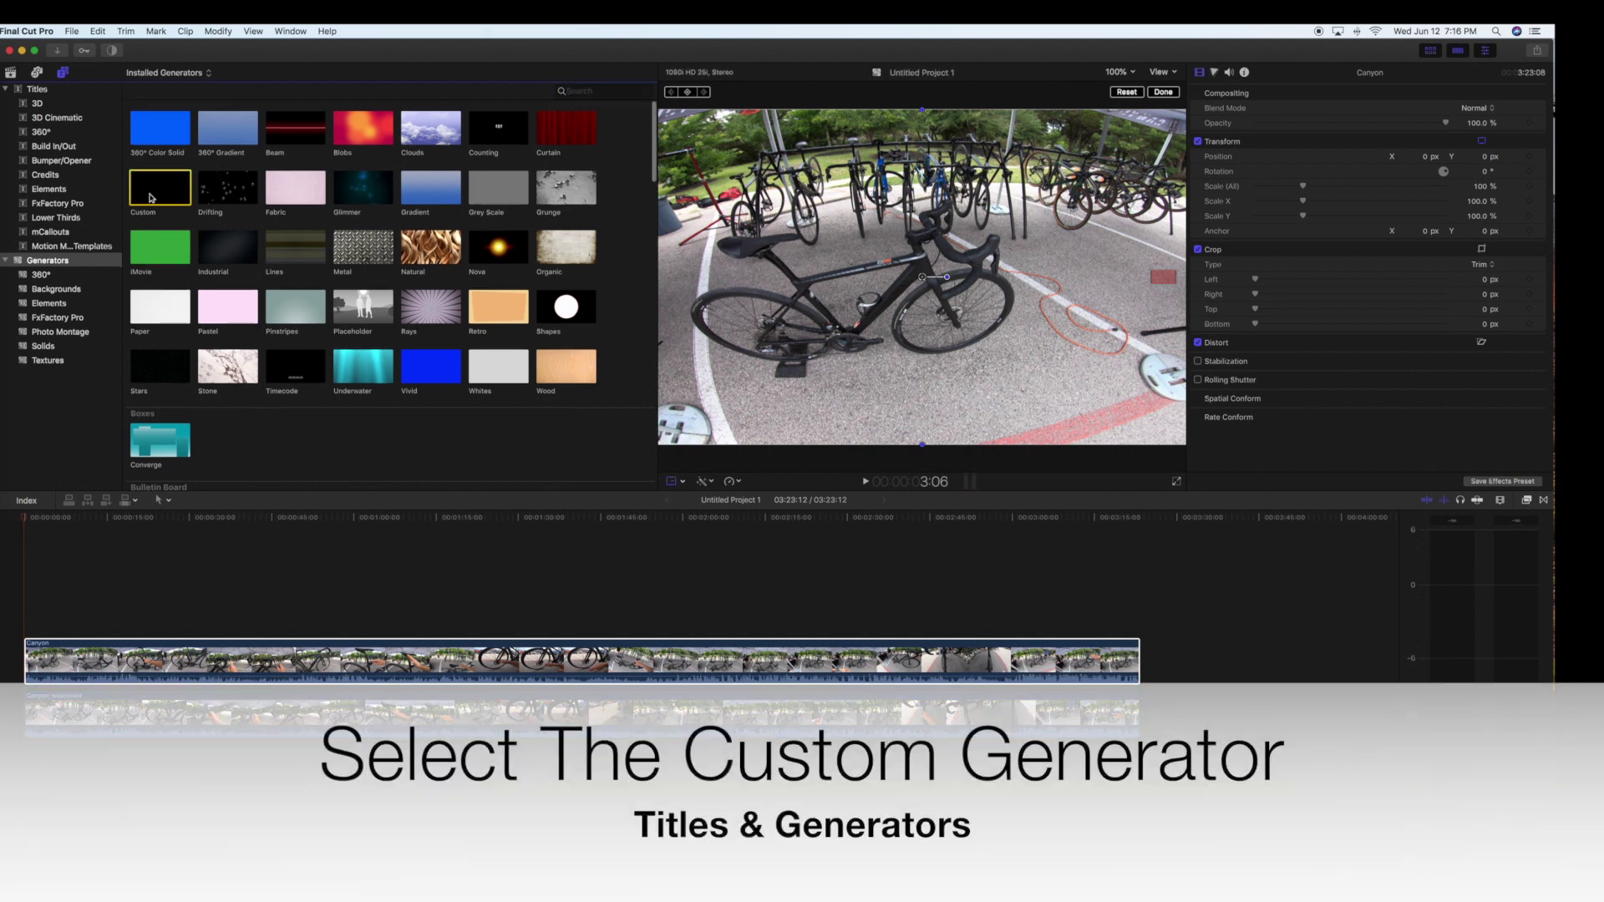
left_click_drag(155, 198, 1138, 668)
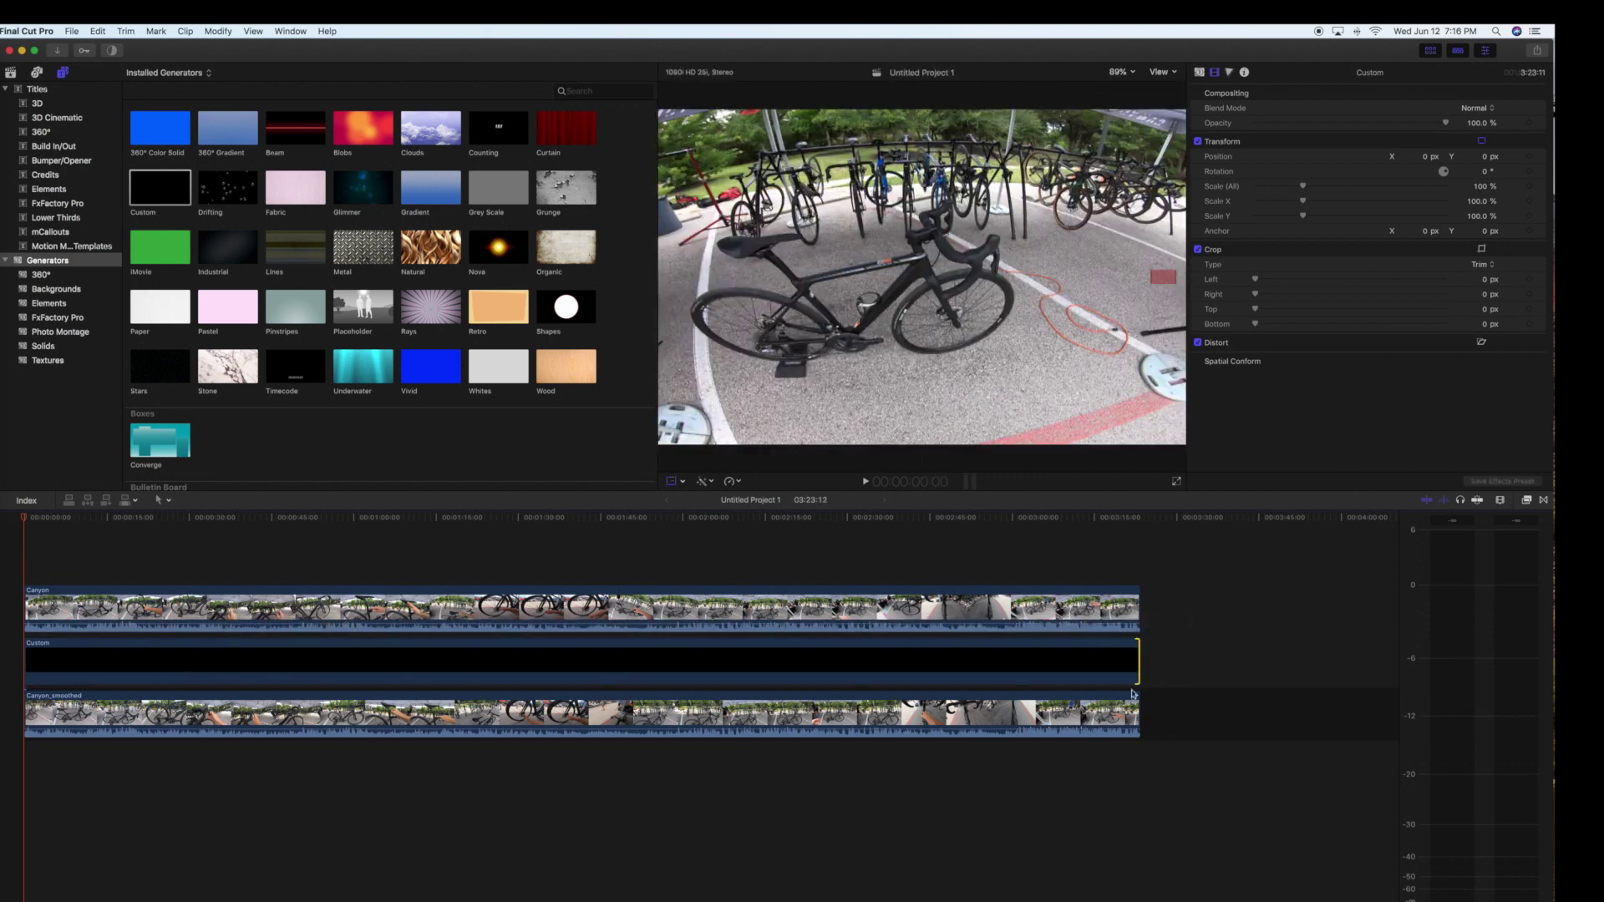
left_click(232, 664)
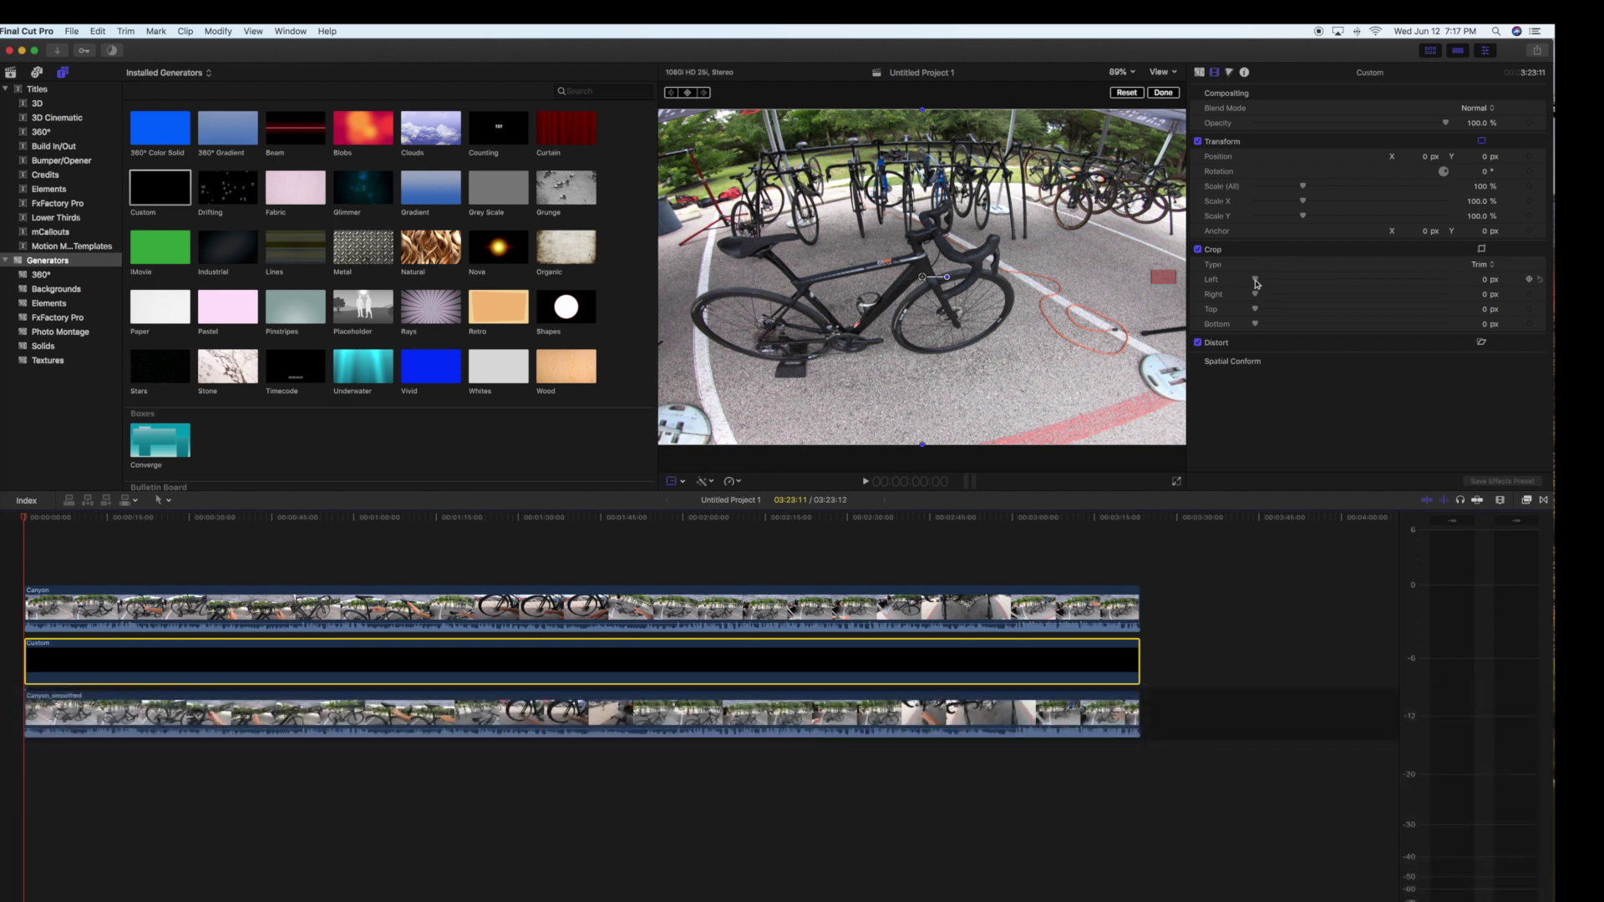
Set the Custom generator's Crop Left to 940 px in the Inspector.
left_click_drag(1255, 284, 1348, 285)
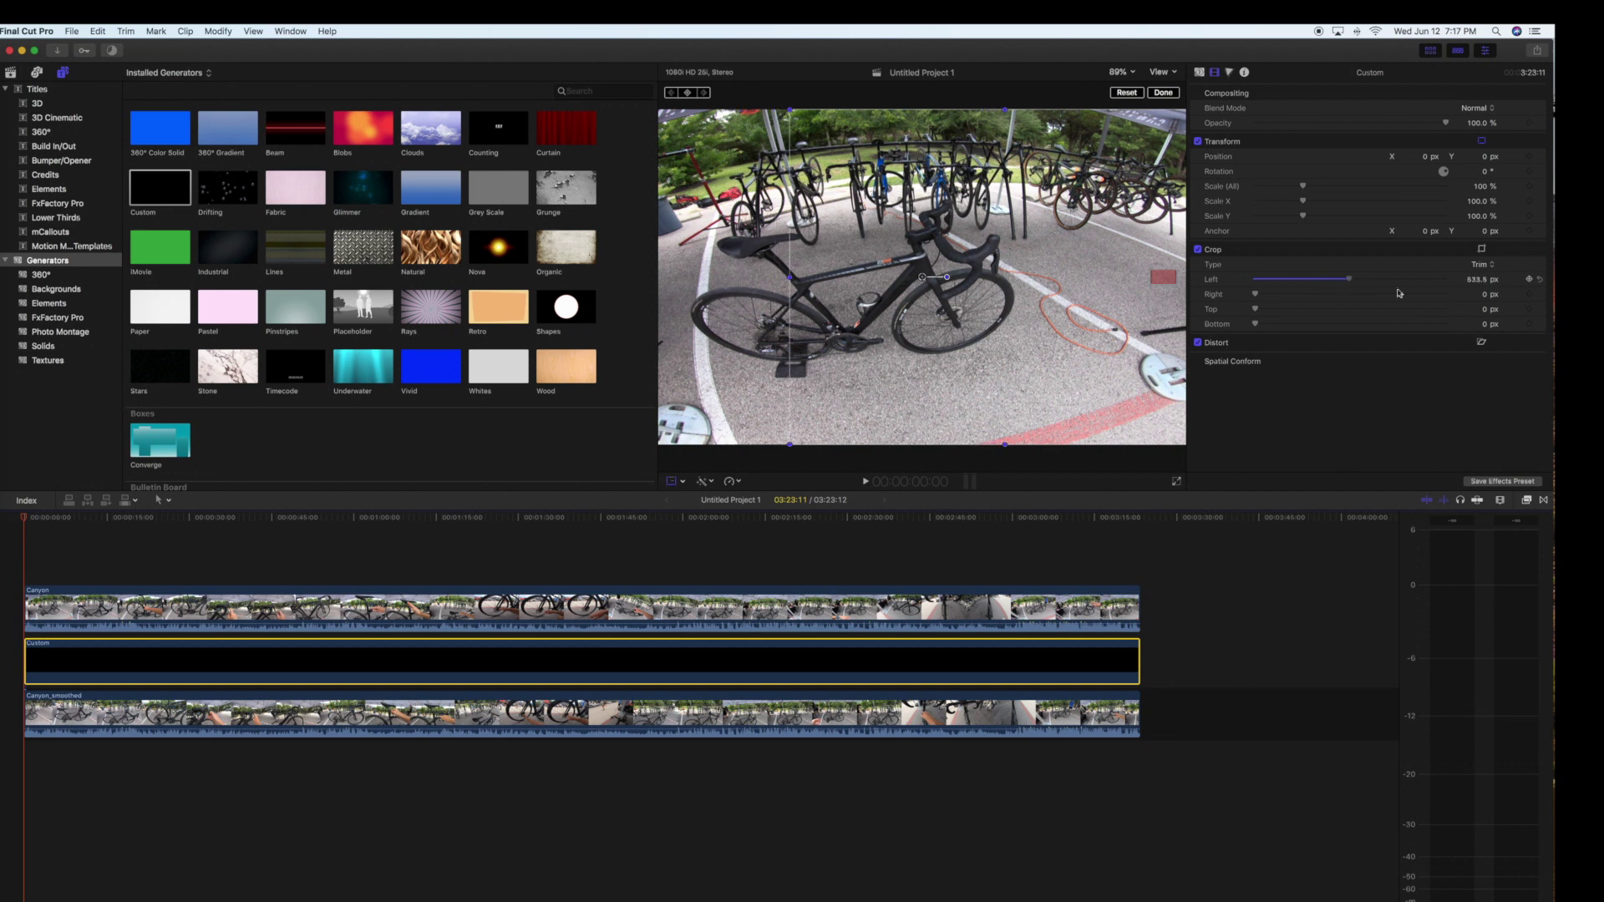
left_click(1476, 282)
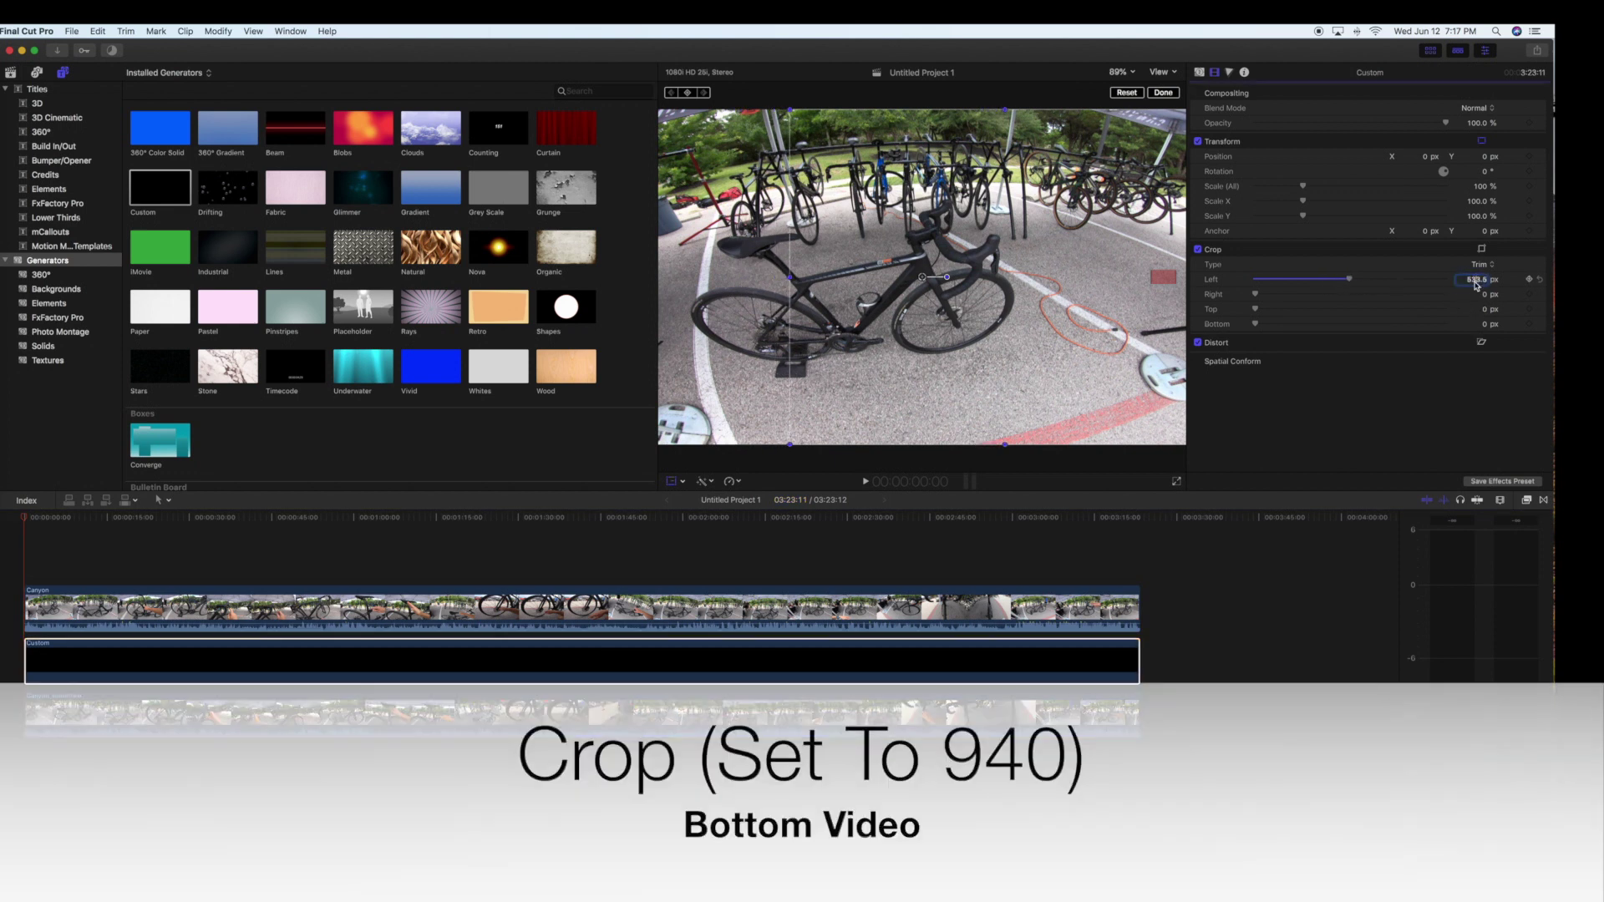
double_click(1476, 282)
type("940")
key("Return")
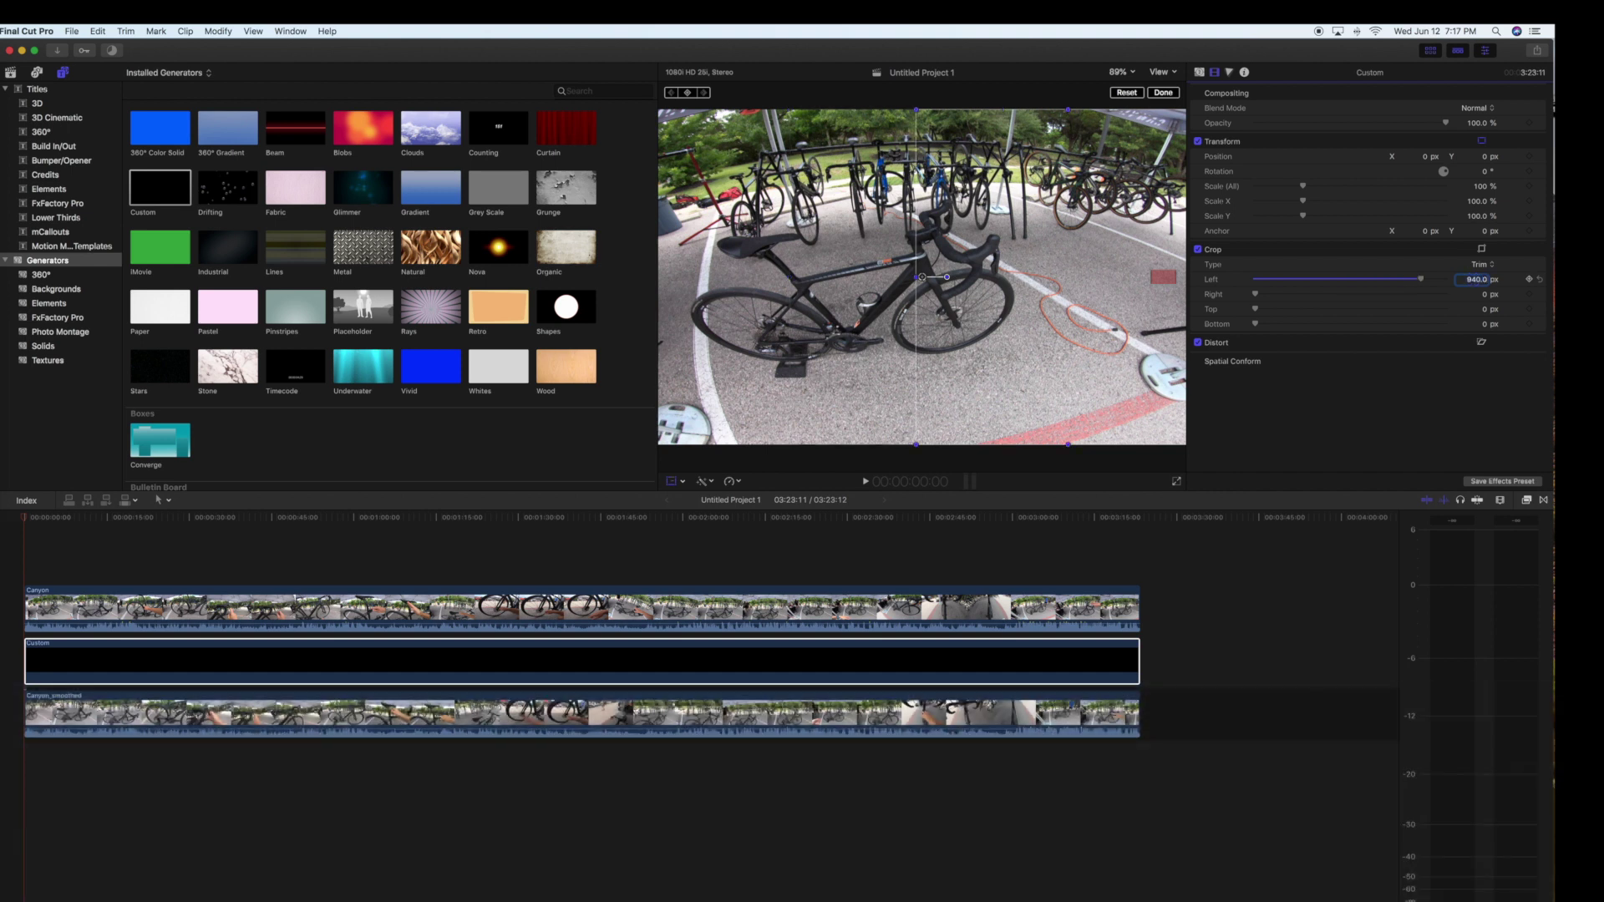
Disable the top Canyon clip to reveal the layers below.
left_click(422, 598)
right_click(421, 598)
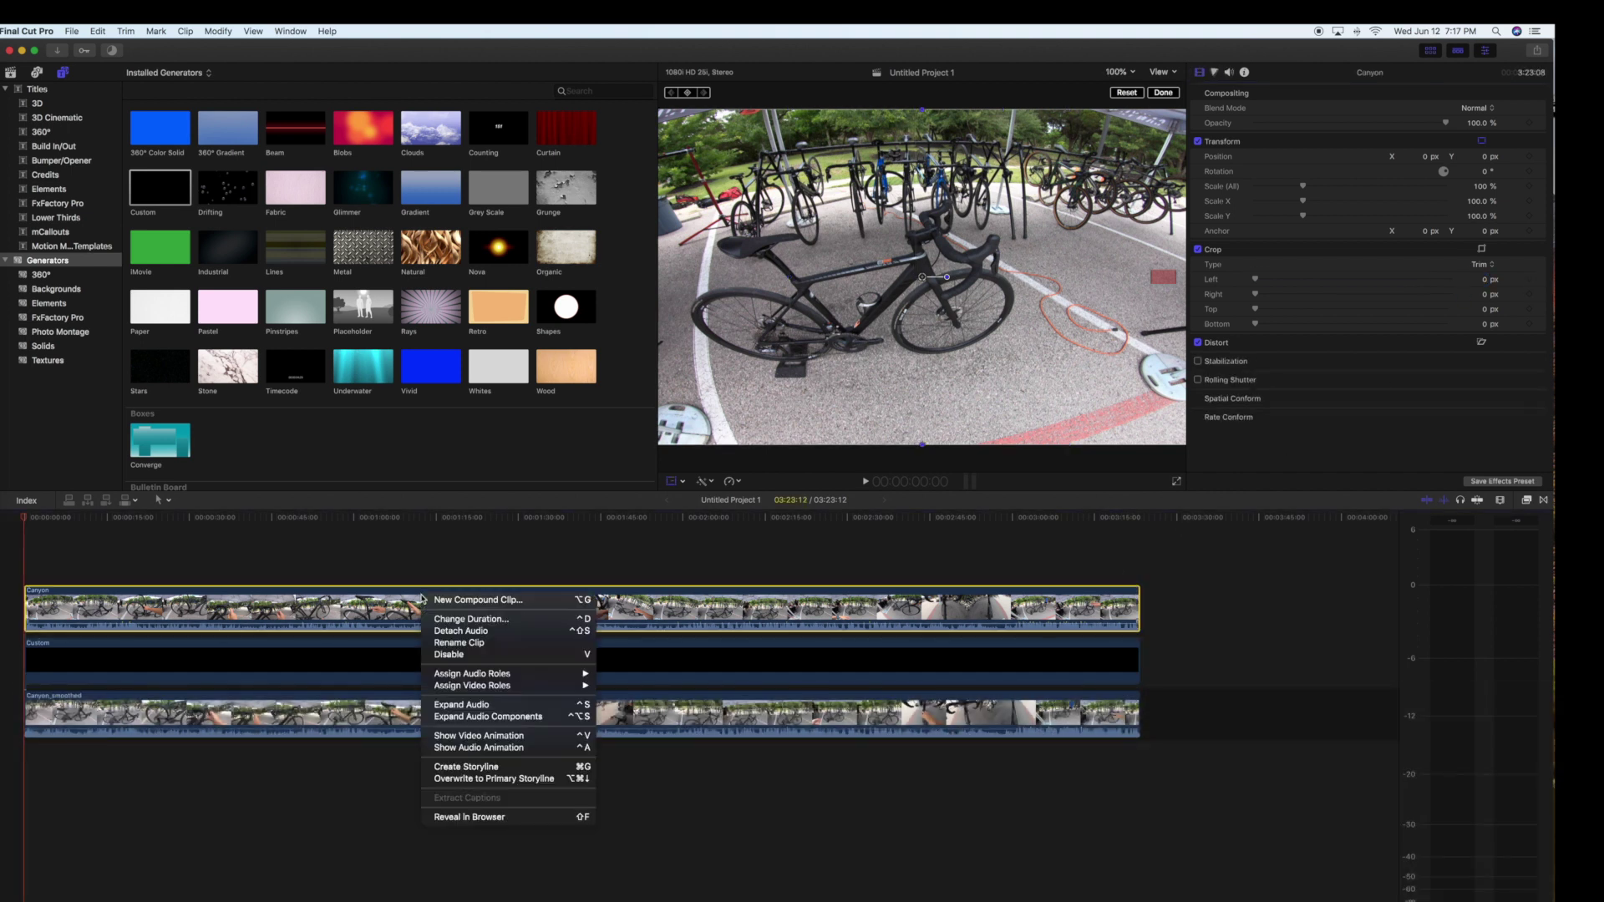
left_click(448, 656)
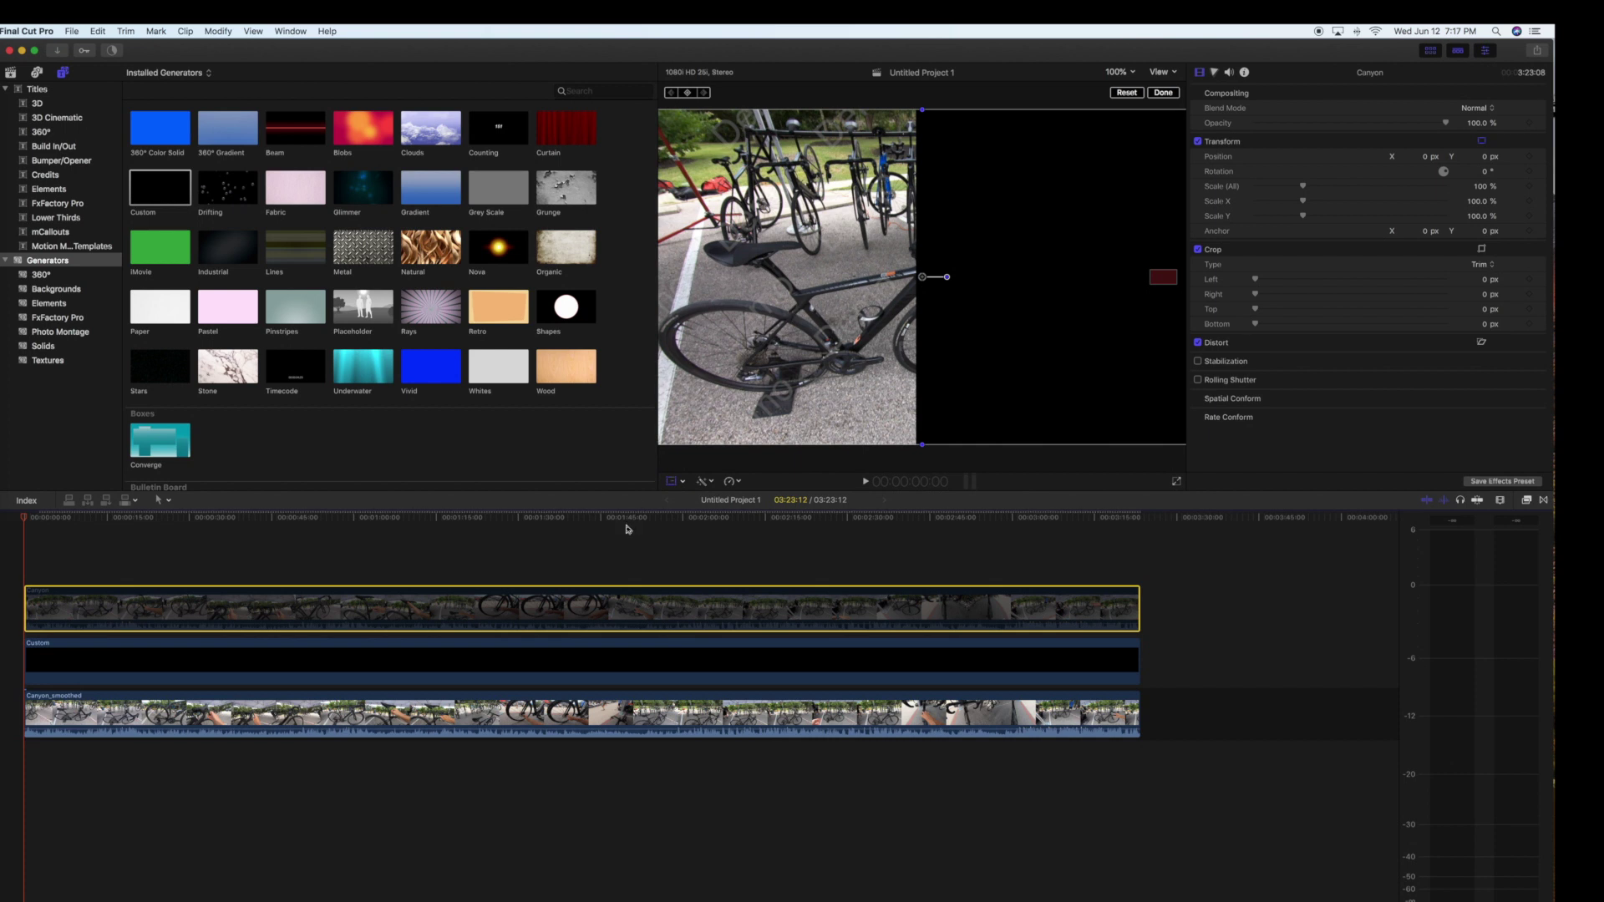
Shift the Canyon_smoothed clip left in the viewer to Position X -414.2.
left_click(289, 718)
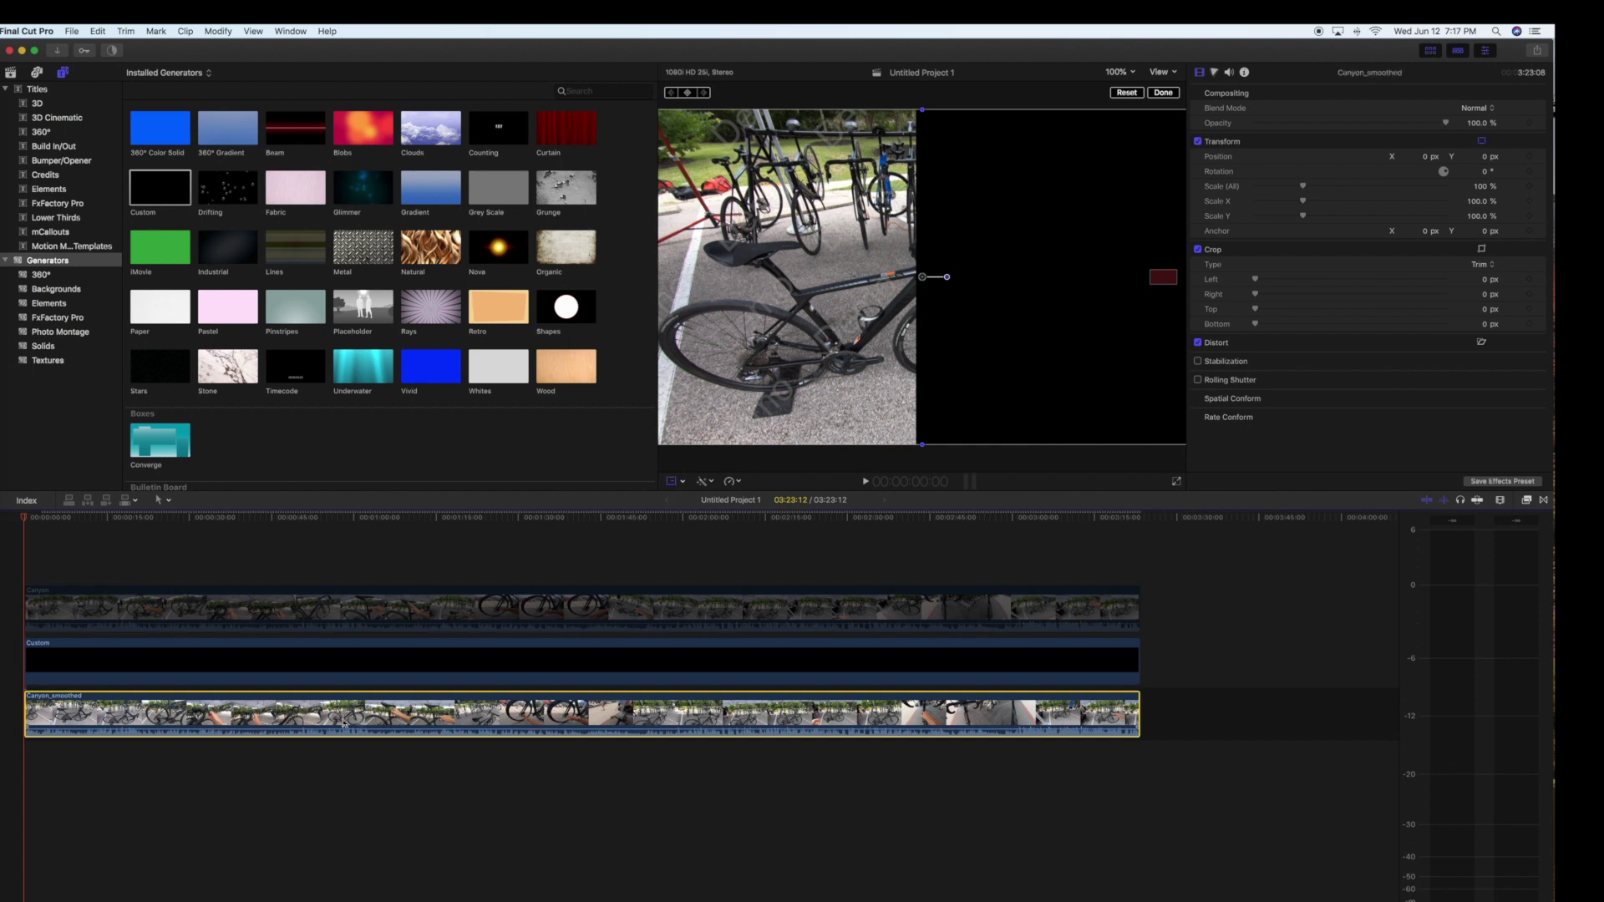
left_click(684, 483)
left_click(715, 496)
left_click_drag(890, 277, 778, 280)
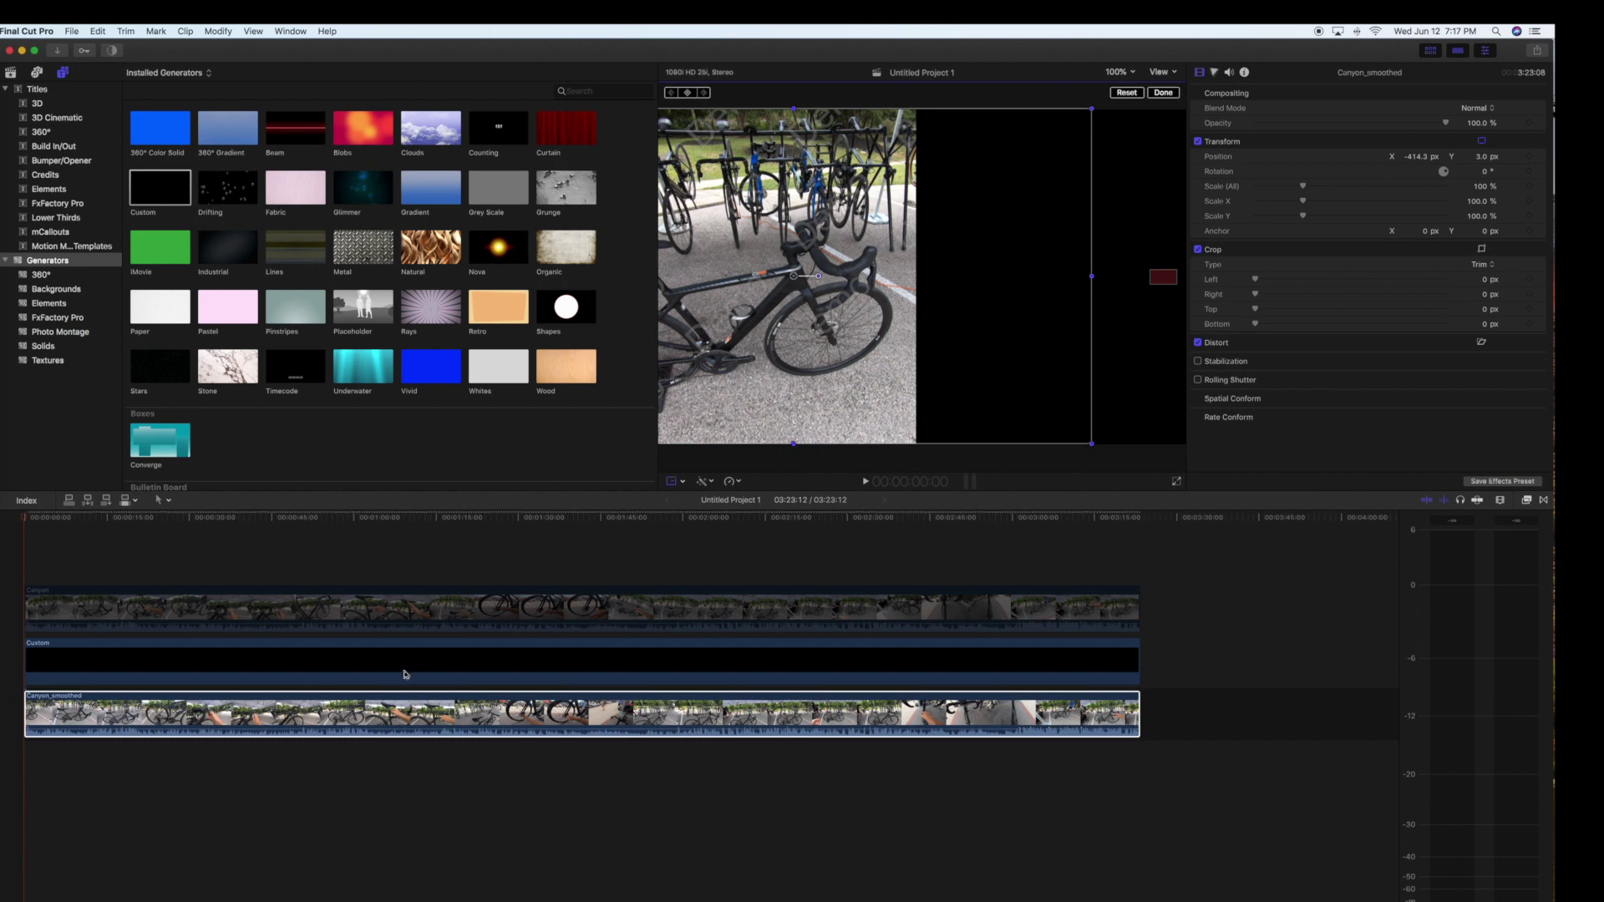
Re-enable the Canyon clip on top.
left_click(374, 615)
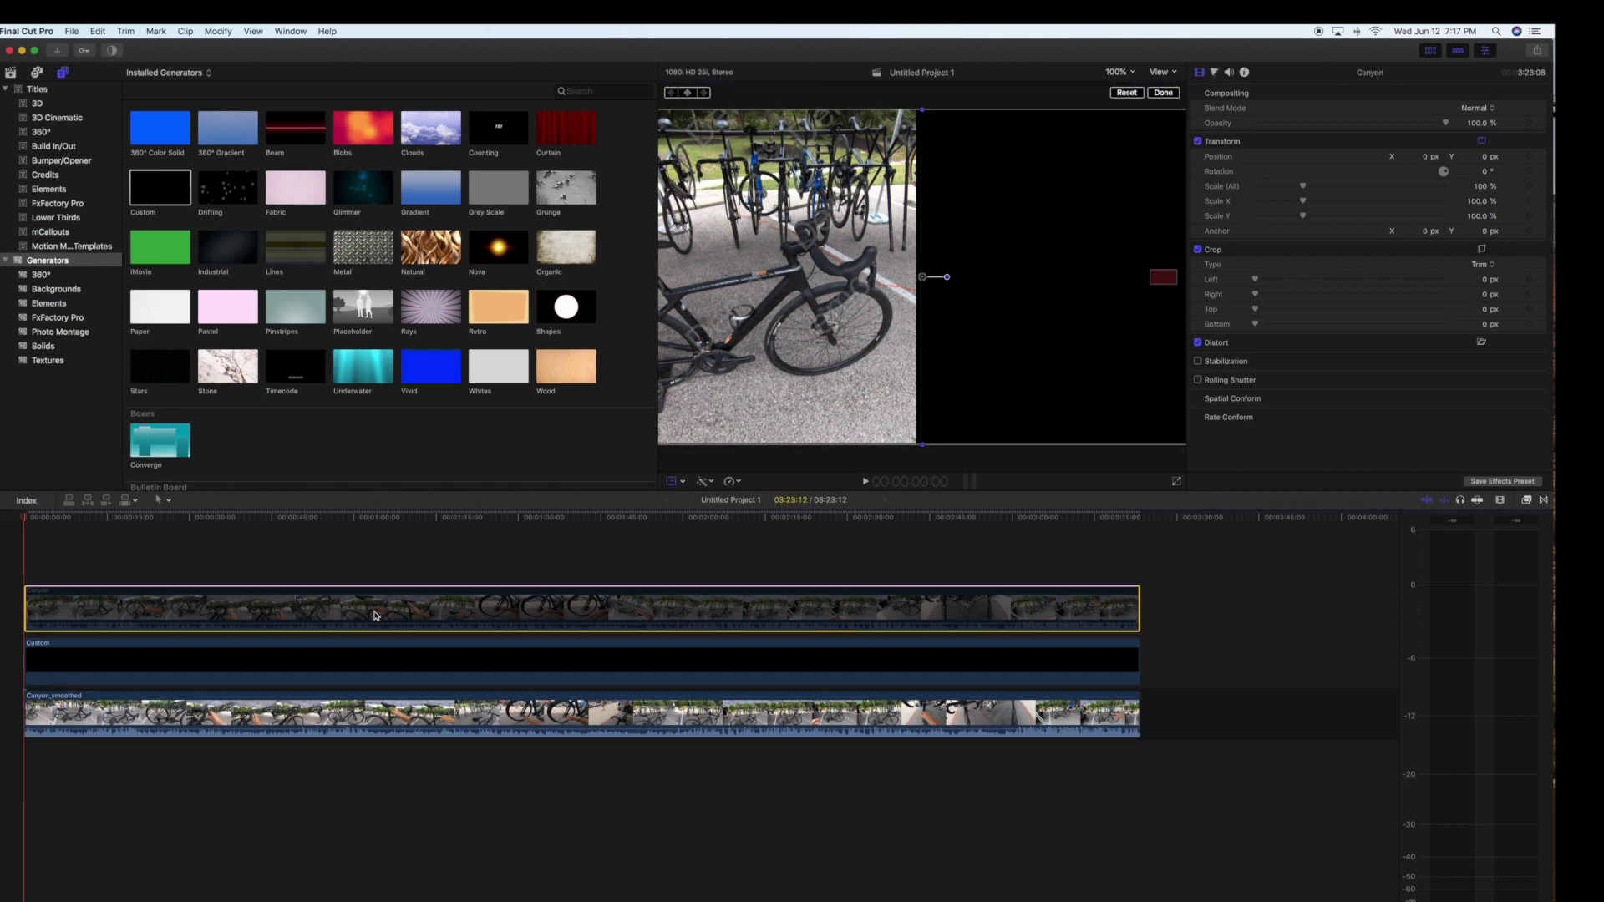
right_click(374, 616)
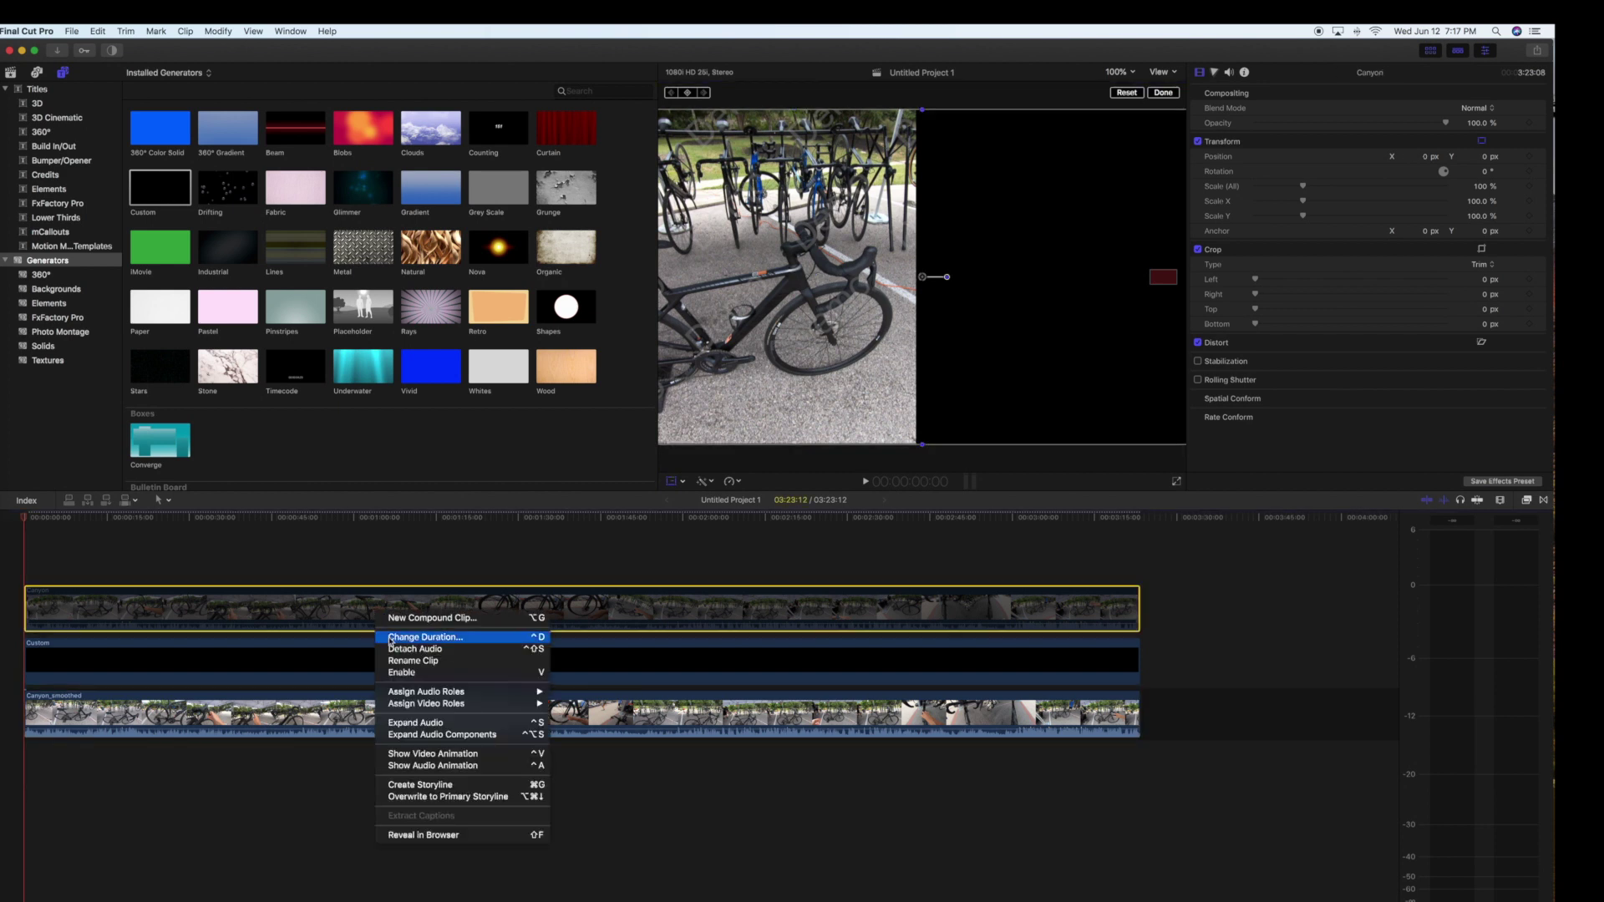
left_click(407, 673)
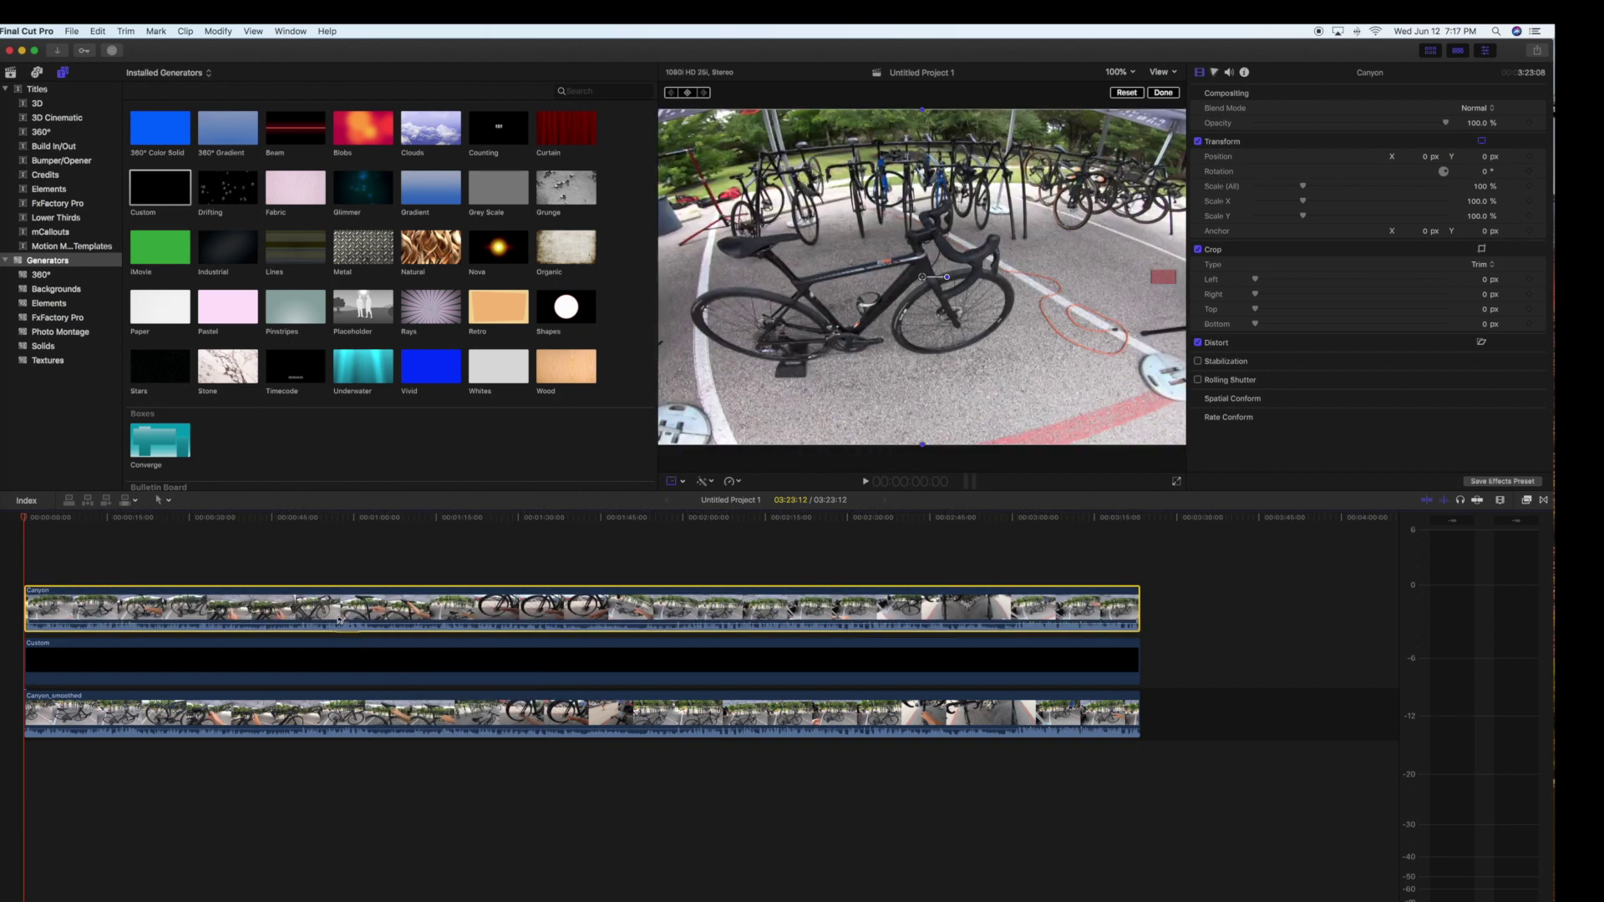
mouse_move(357, 732)
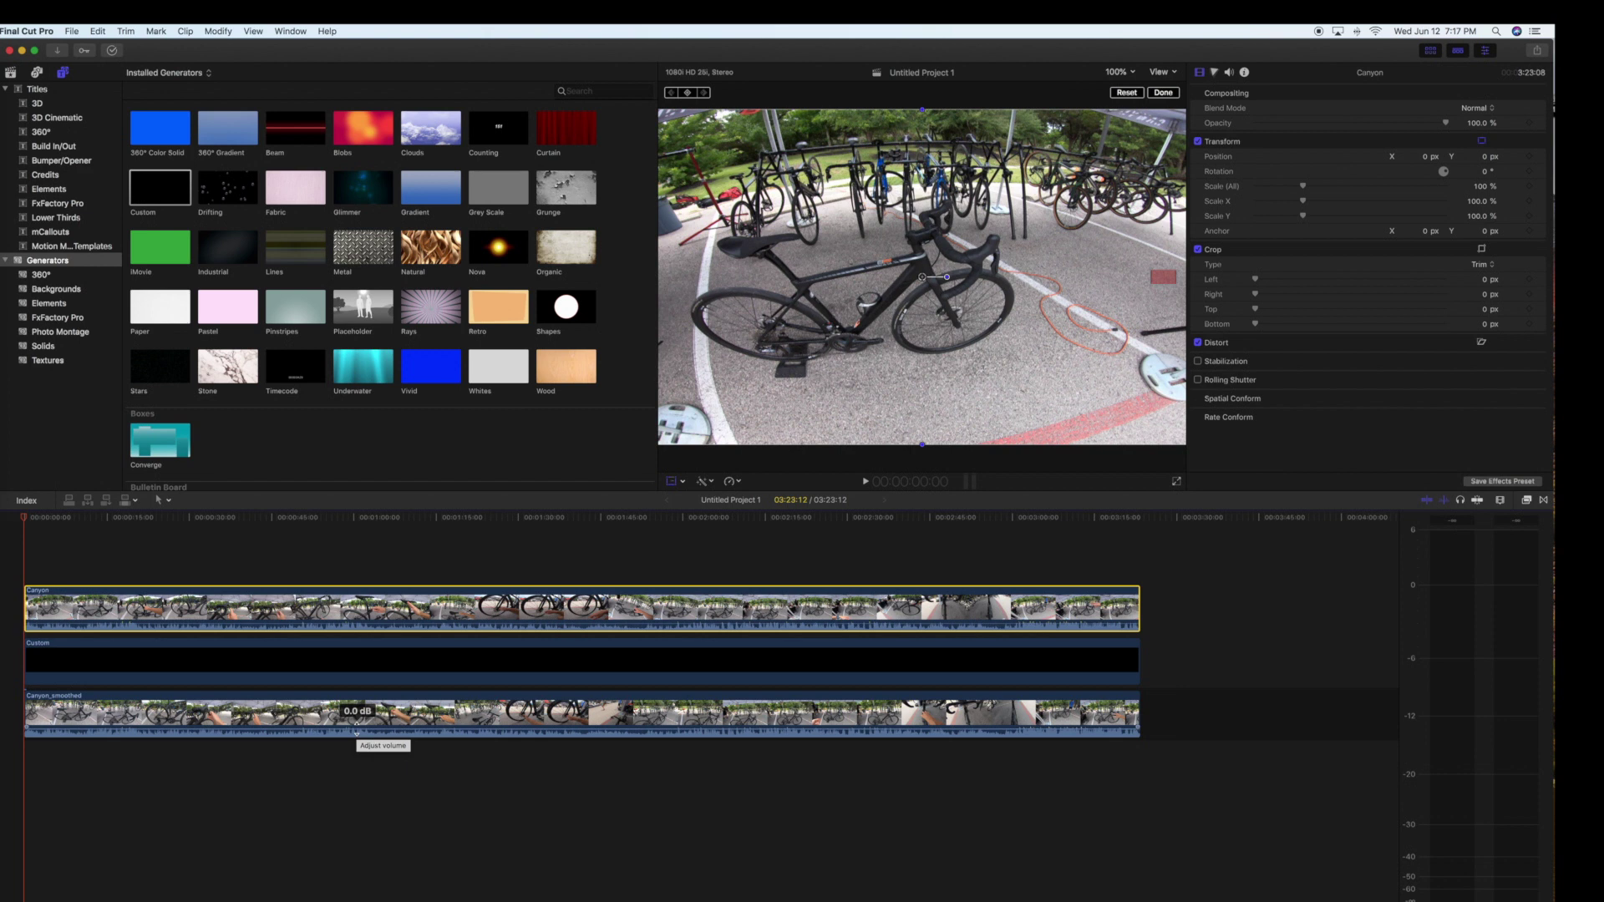
Add a second Custom generator above the Canyon clip and select it.
left_click(160, 197)
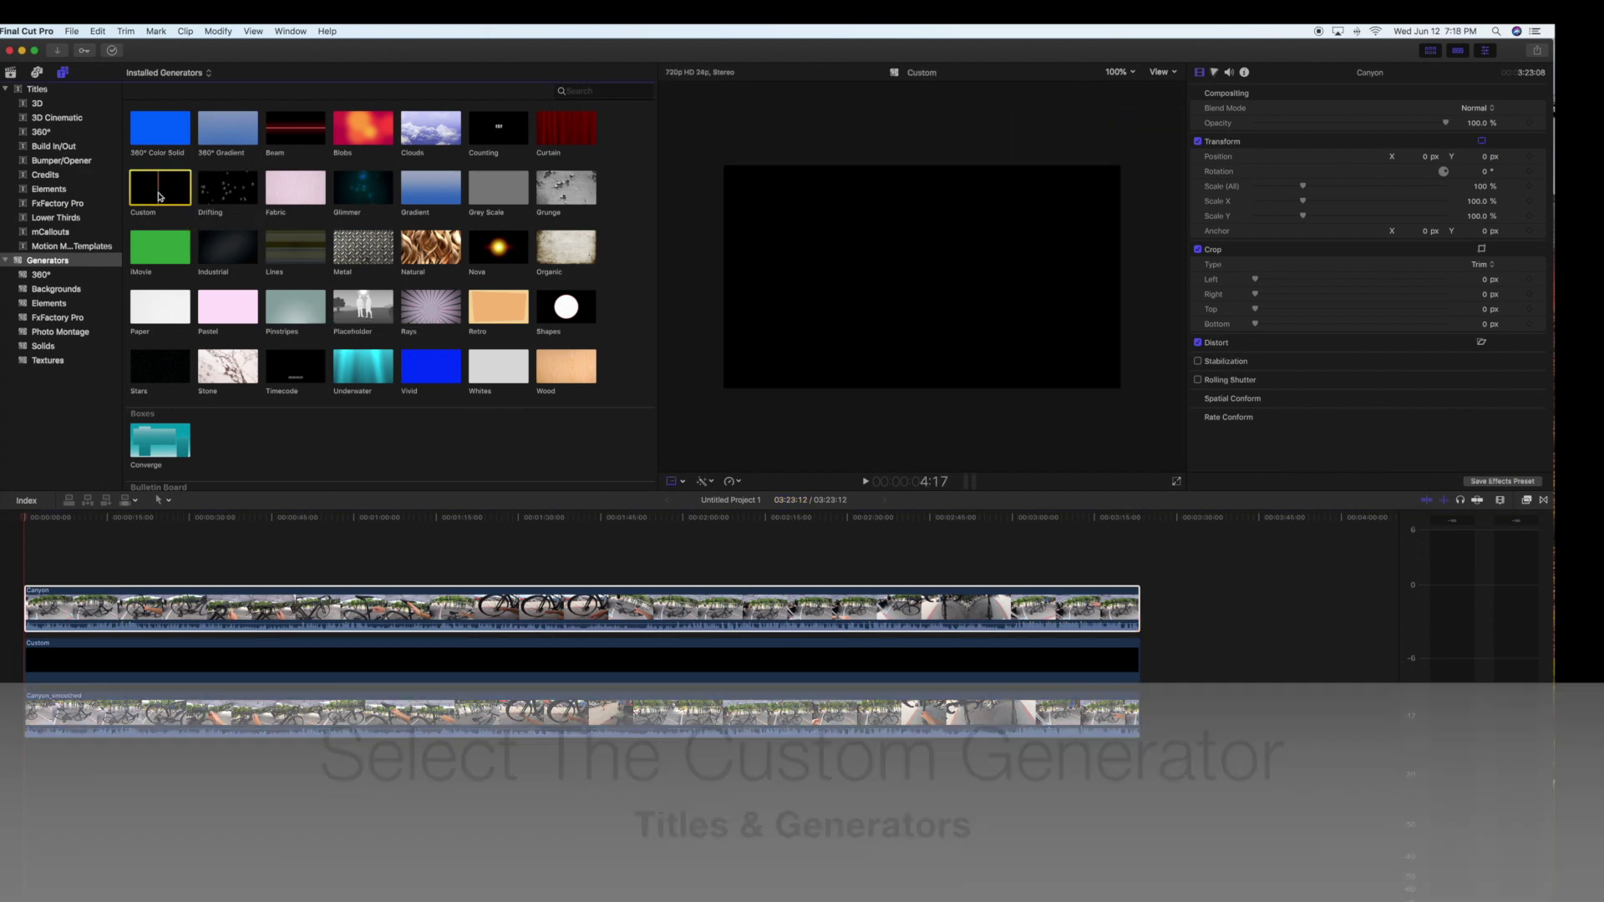
left_click_drag(161, 197, 1138, 536)
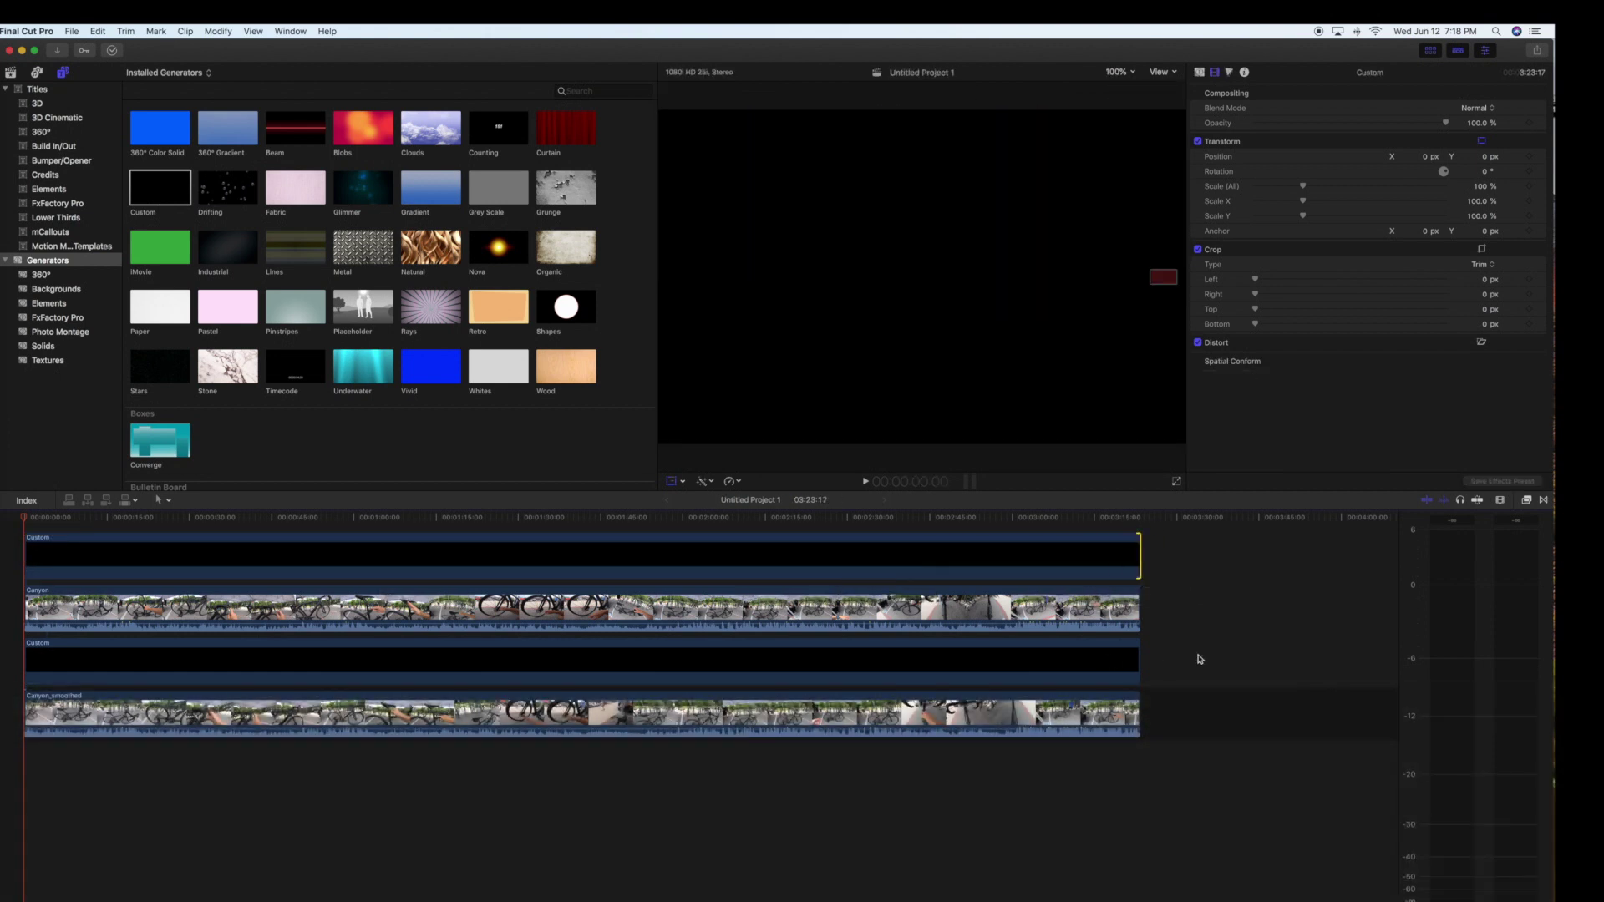
left_click(196, 553)
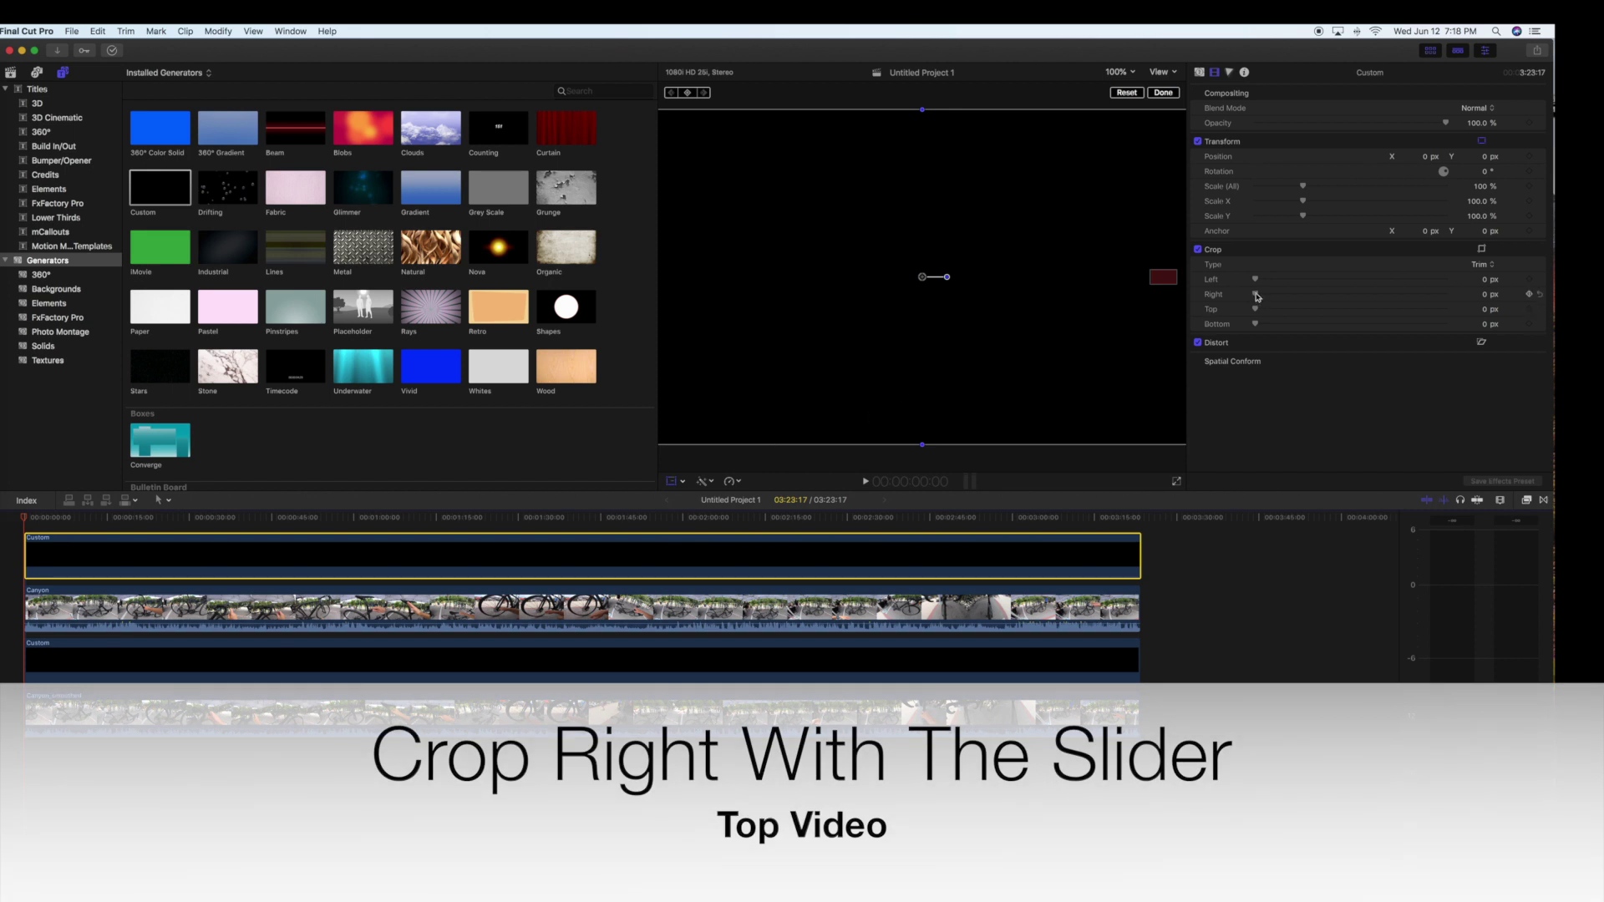
Crop the new generator 940 px from the right, blacking out the left side.
left_click_drag(1257, 296, 1338, 299)
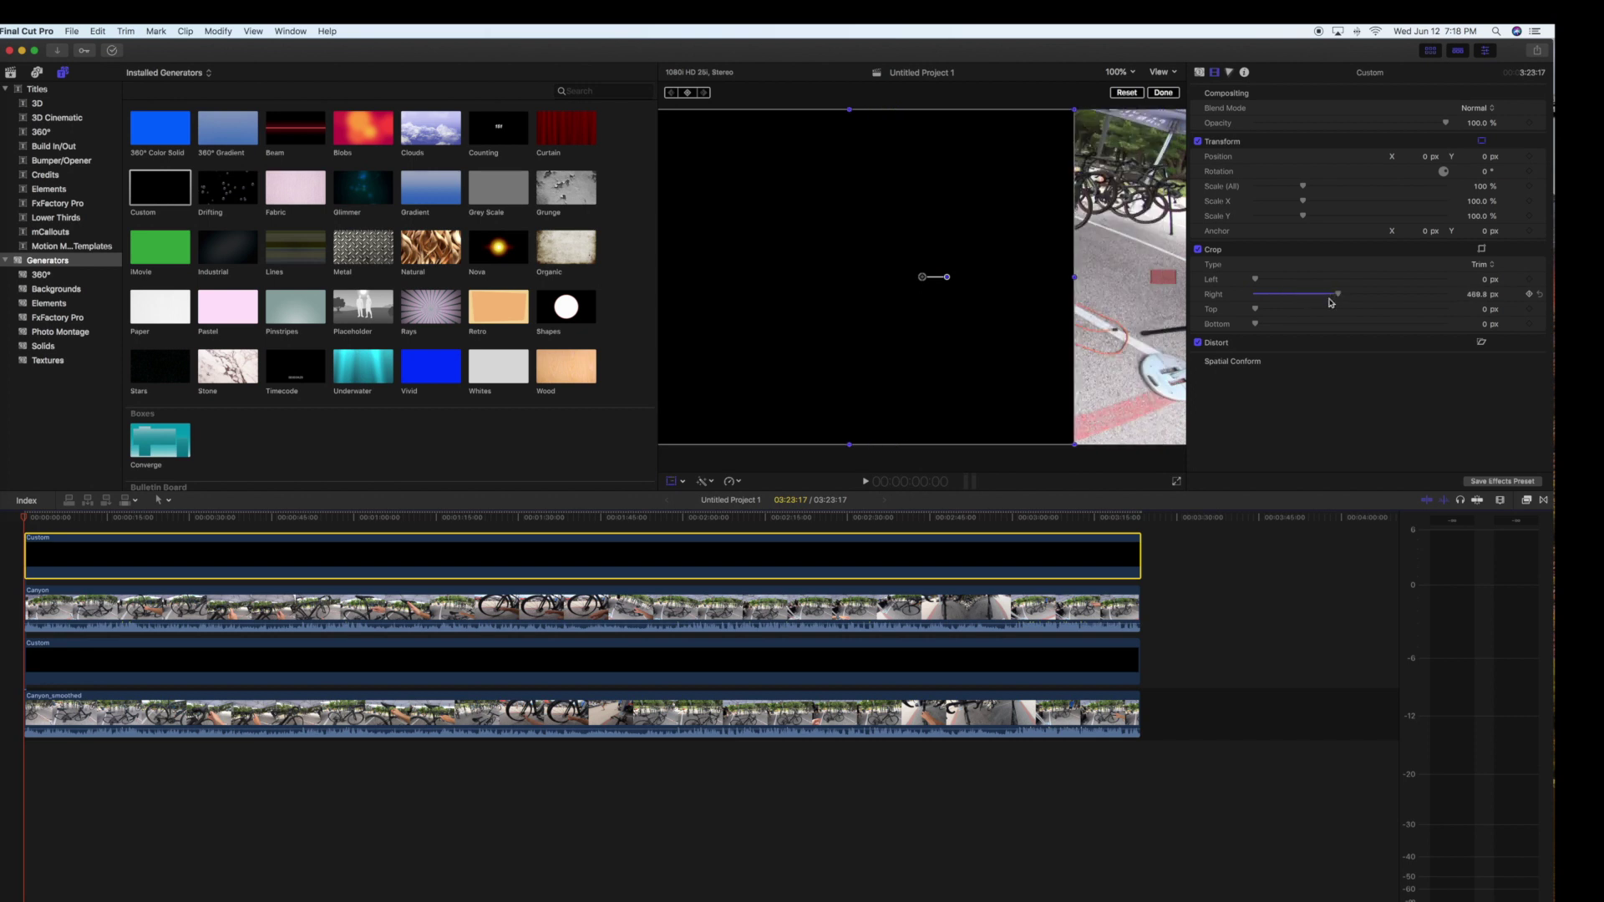
left_click(1478, 295)
left_click(1477, 294)
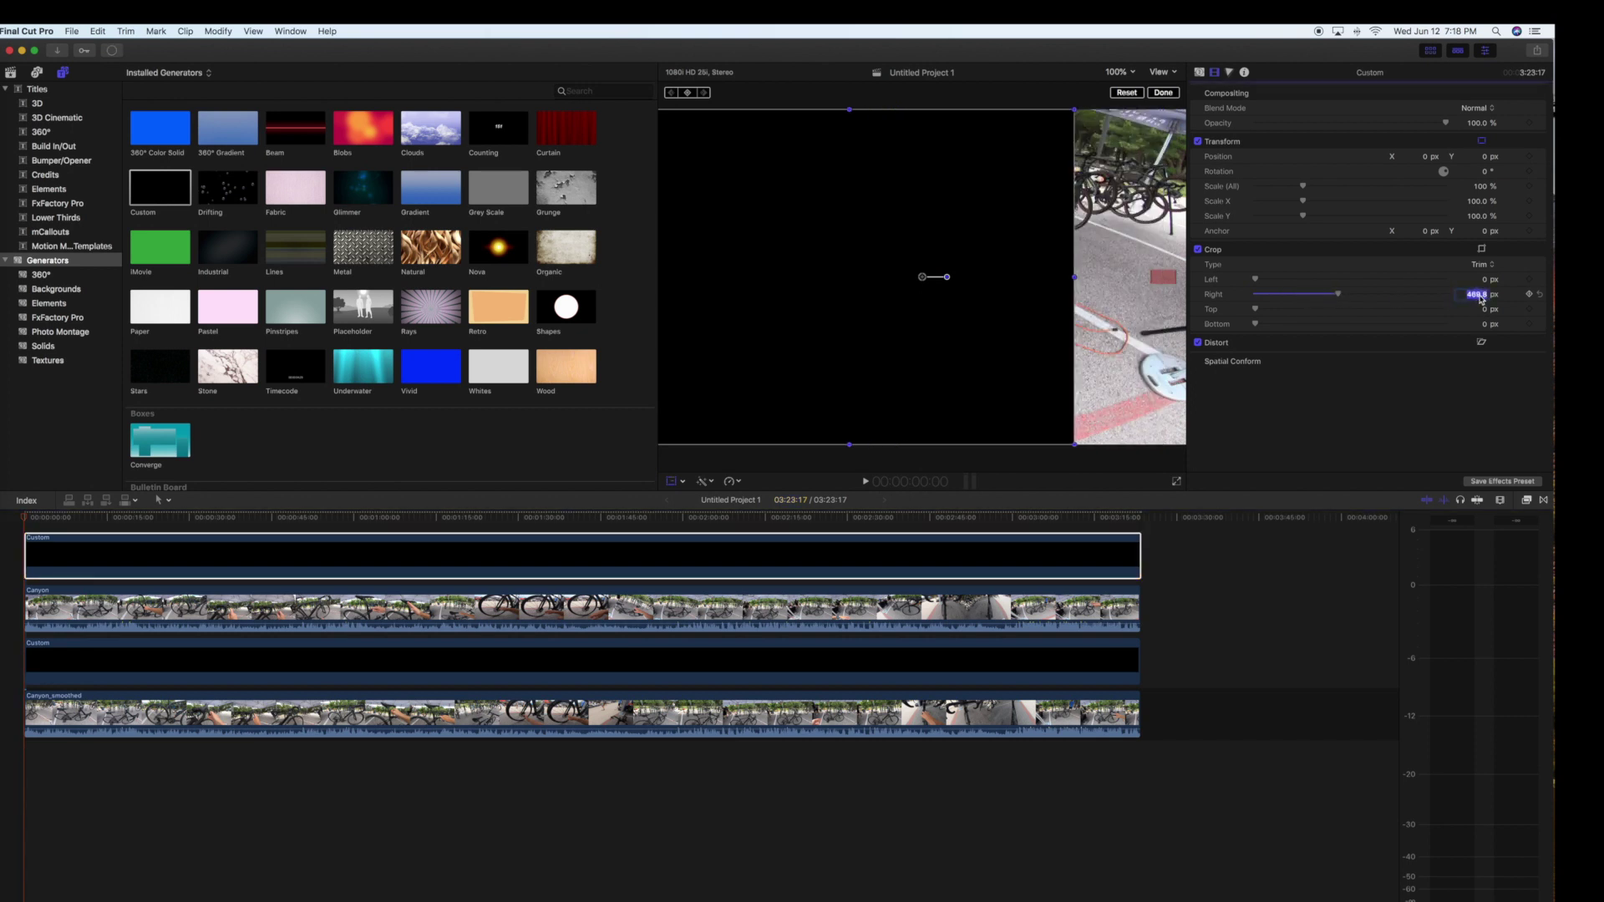
type("040")
key("Return")
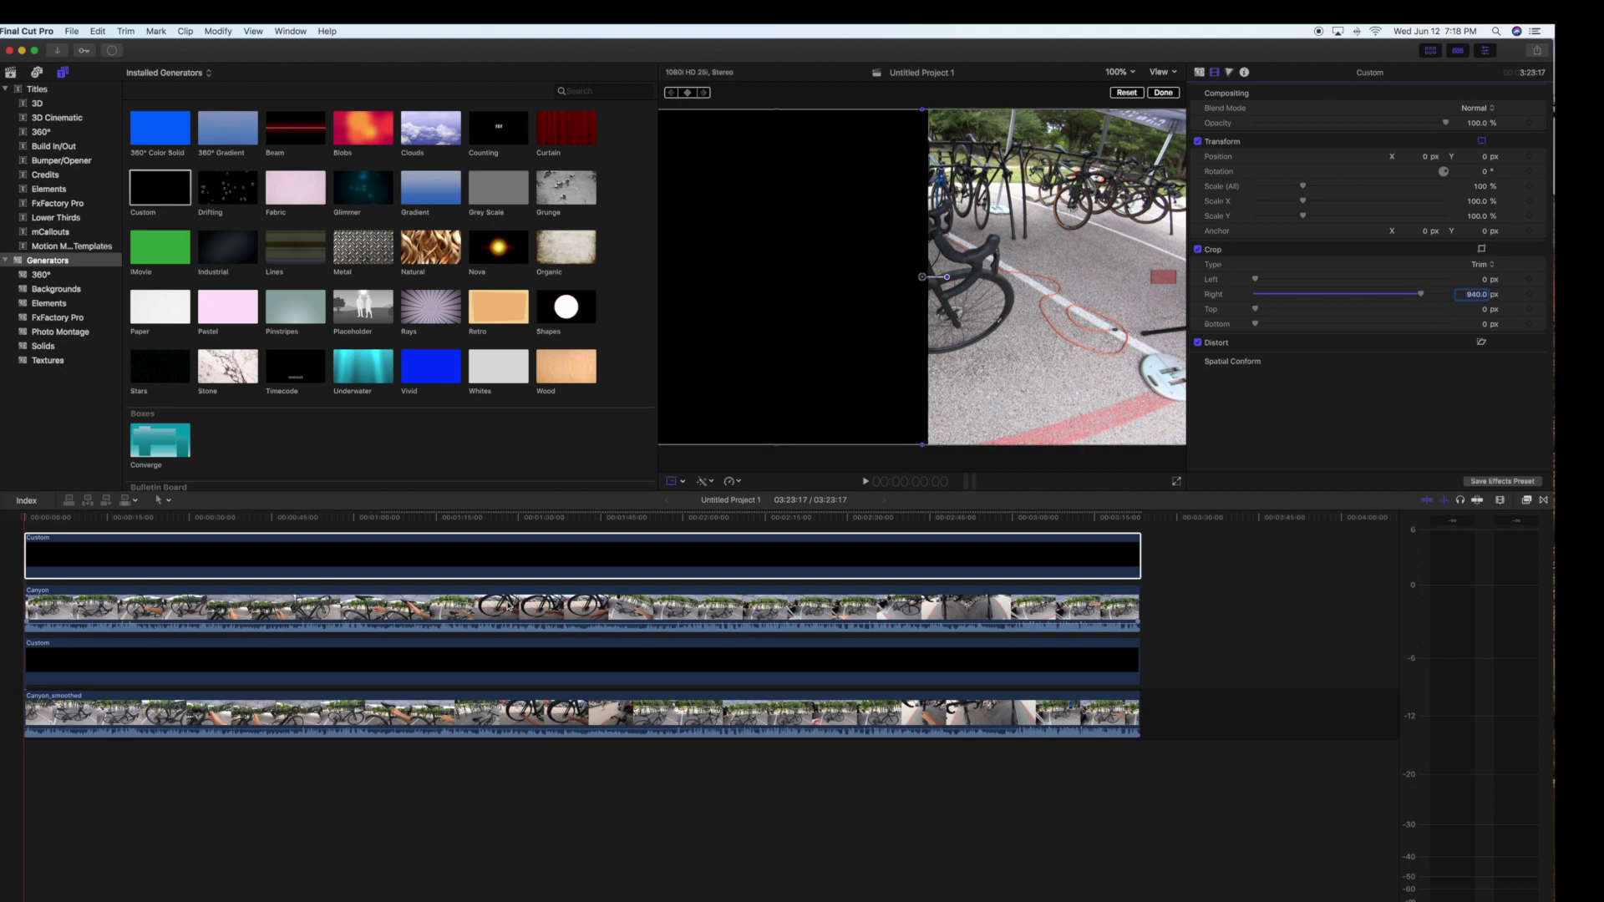
left_click(509, 608)
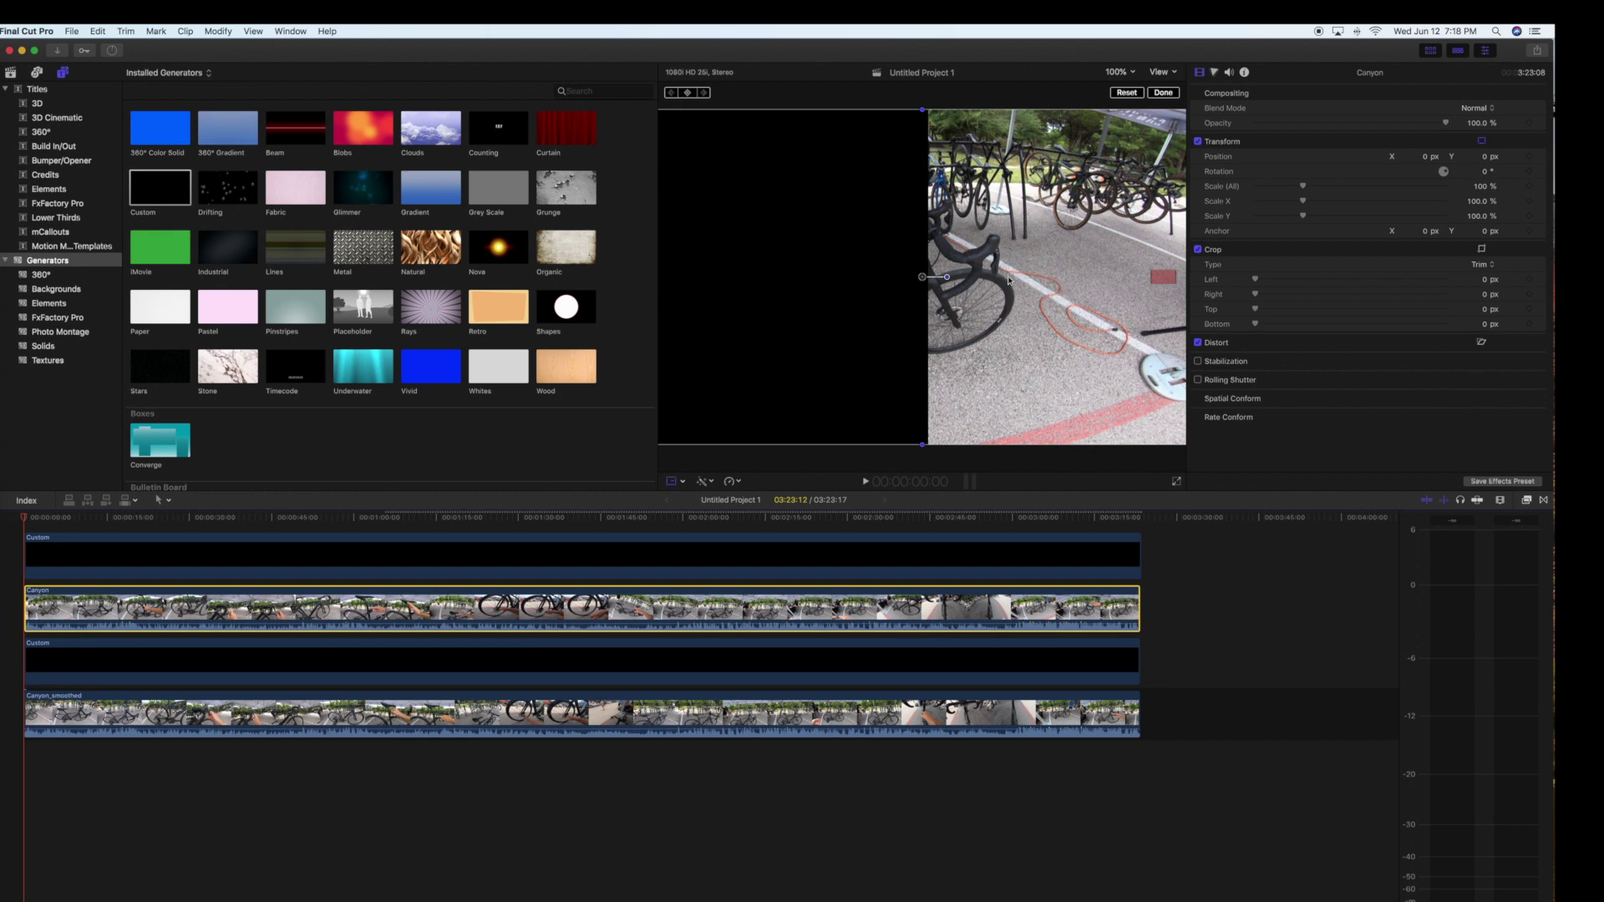
Move the Canyon clip right to Position X 361.2 px with the Transform tool.
left_click(680, 485)
left_click(705, 498)
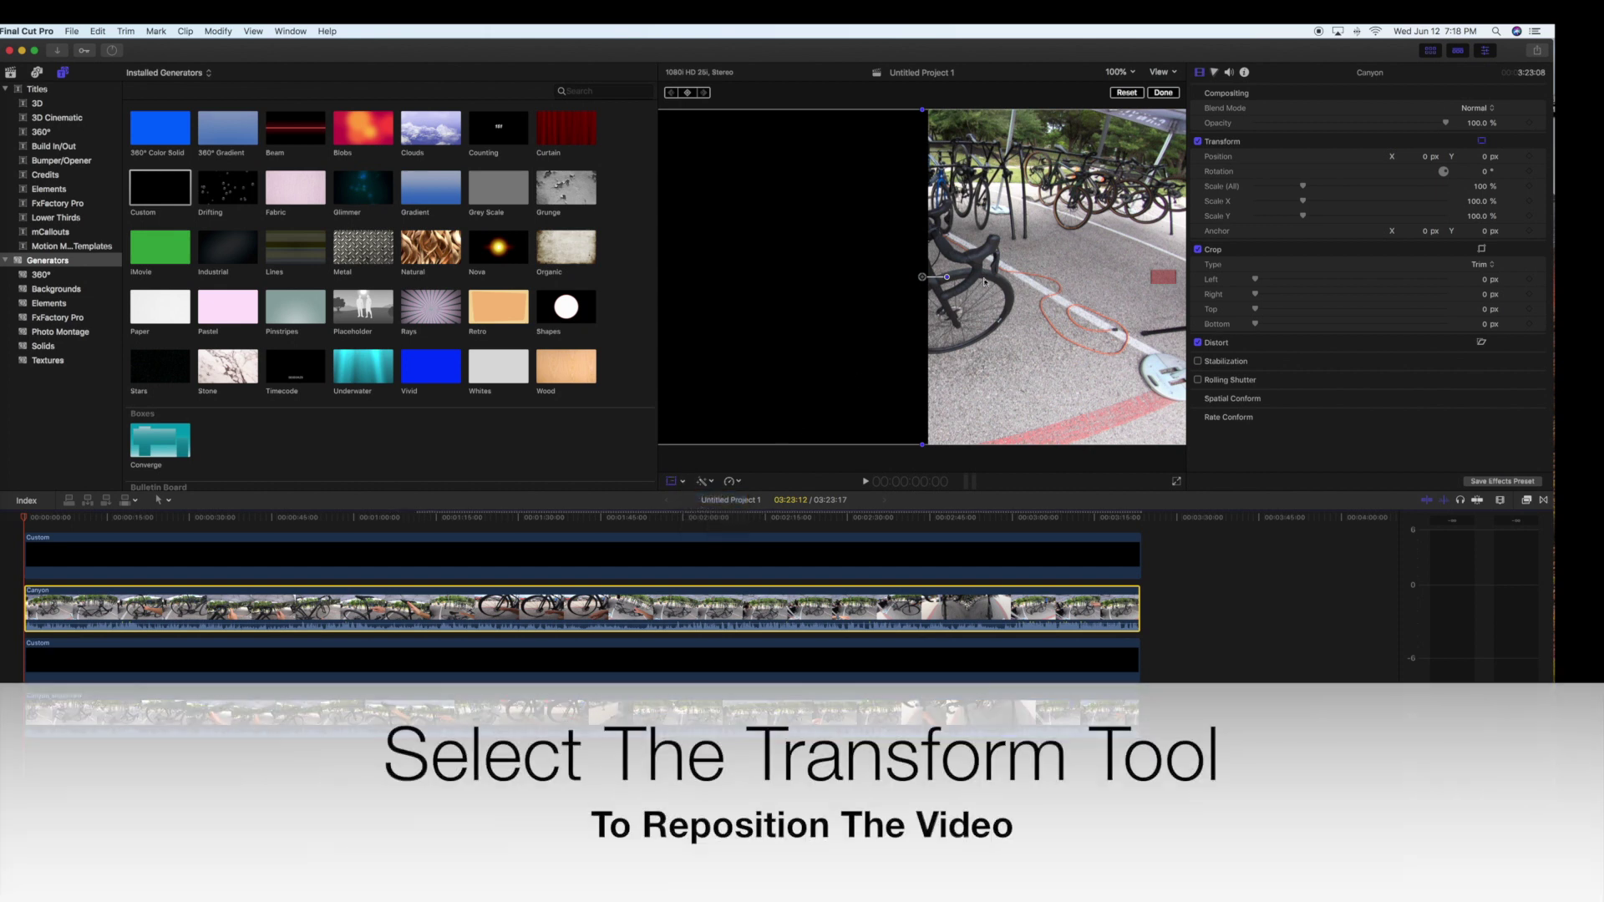
left_click_drag(975, 282, 1083, 282)
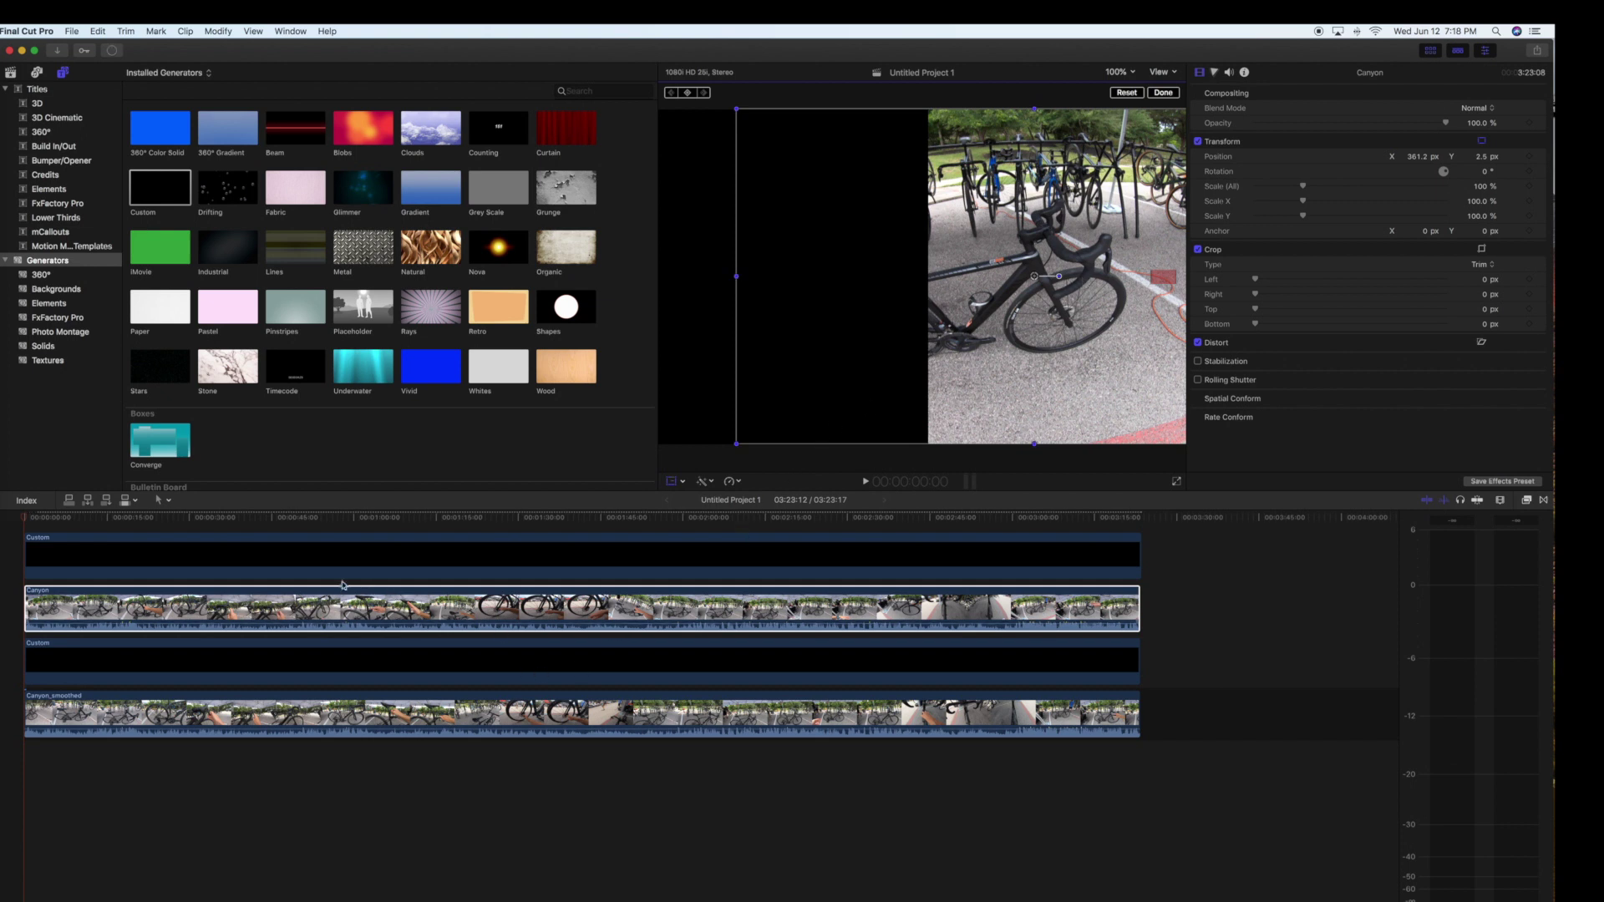
left_click(383, 555)
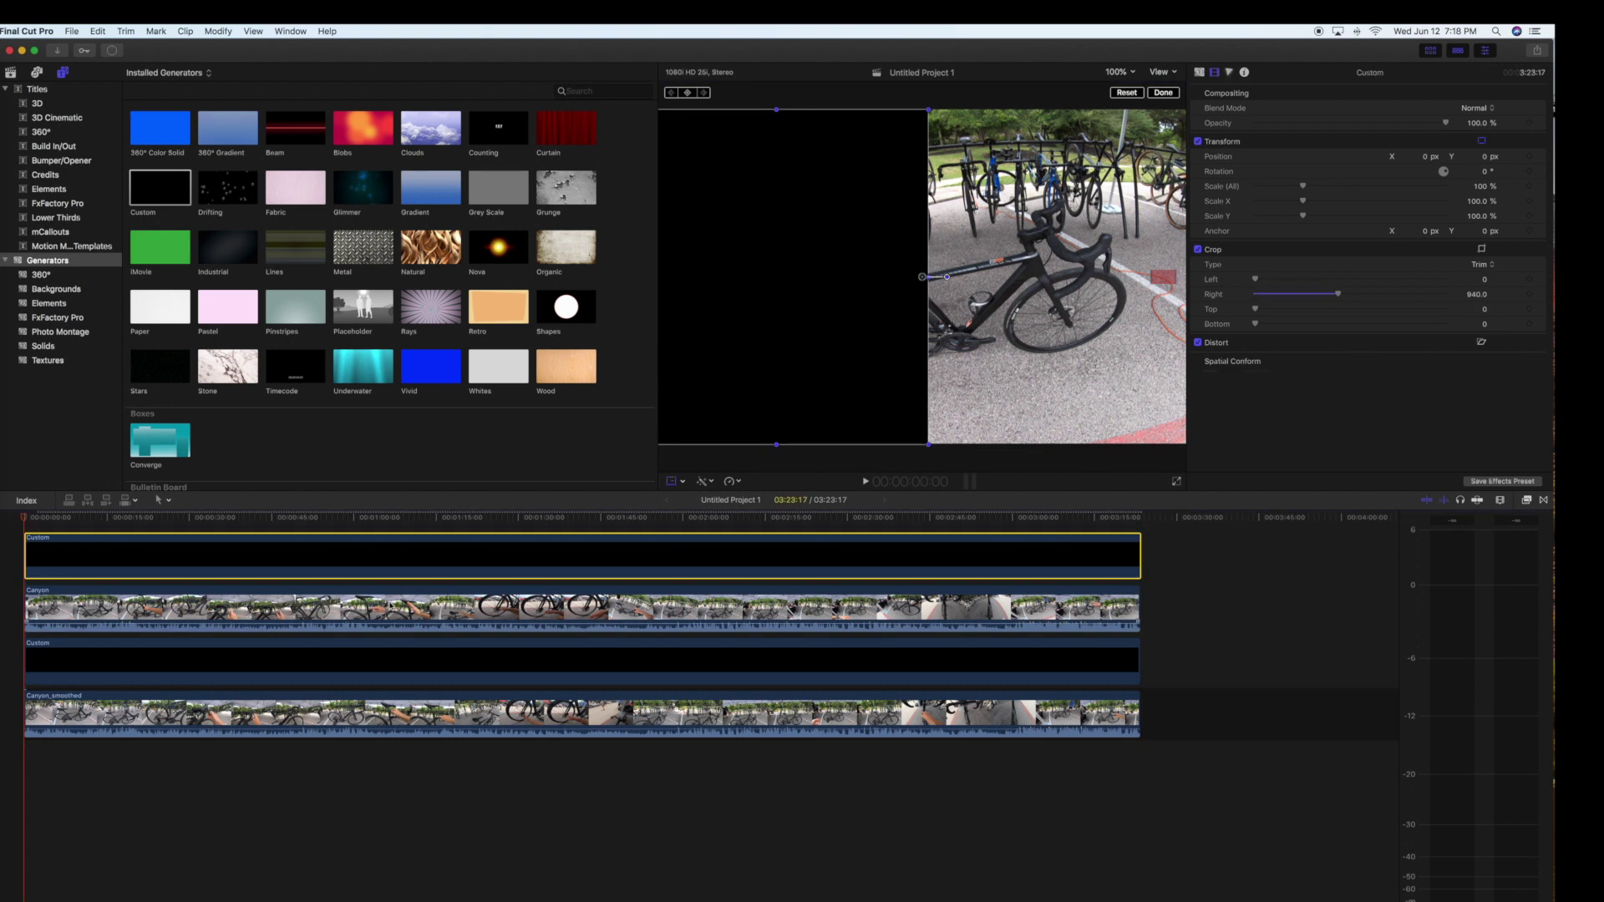
Combine the top Custom generator and Canyon into compound clip 'Untitled Project 1 Clip 1'.
left_click(383, 608, "super")
right_click(440, 551)
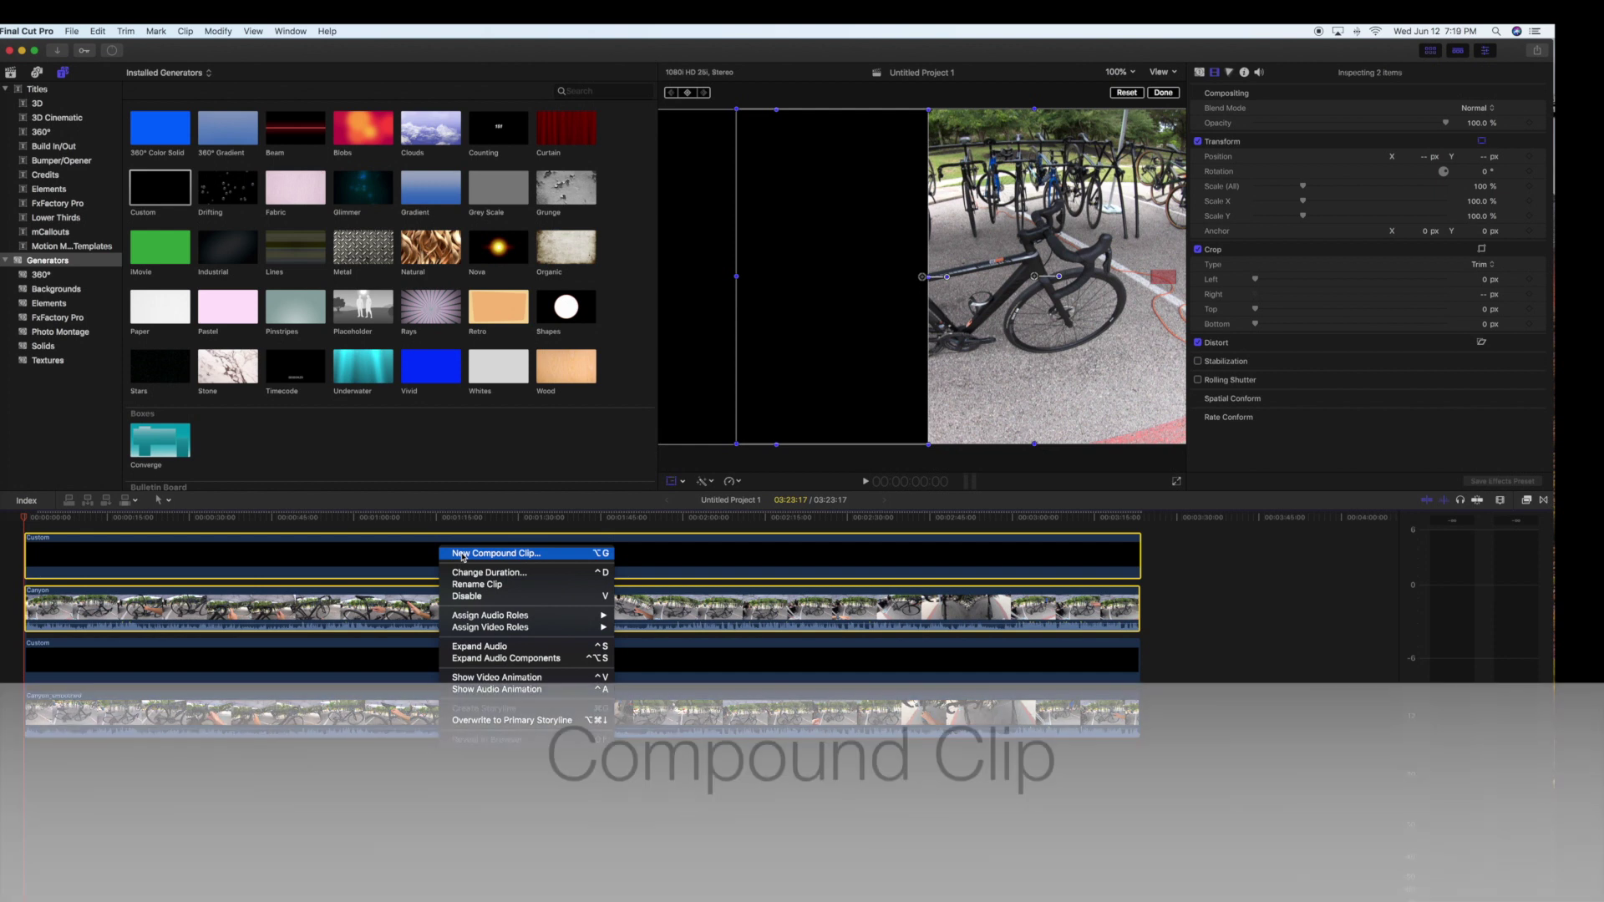
left_click(461, 554)
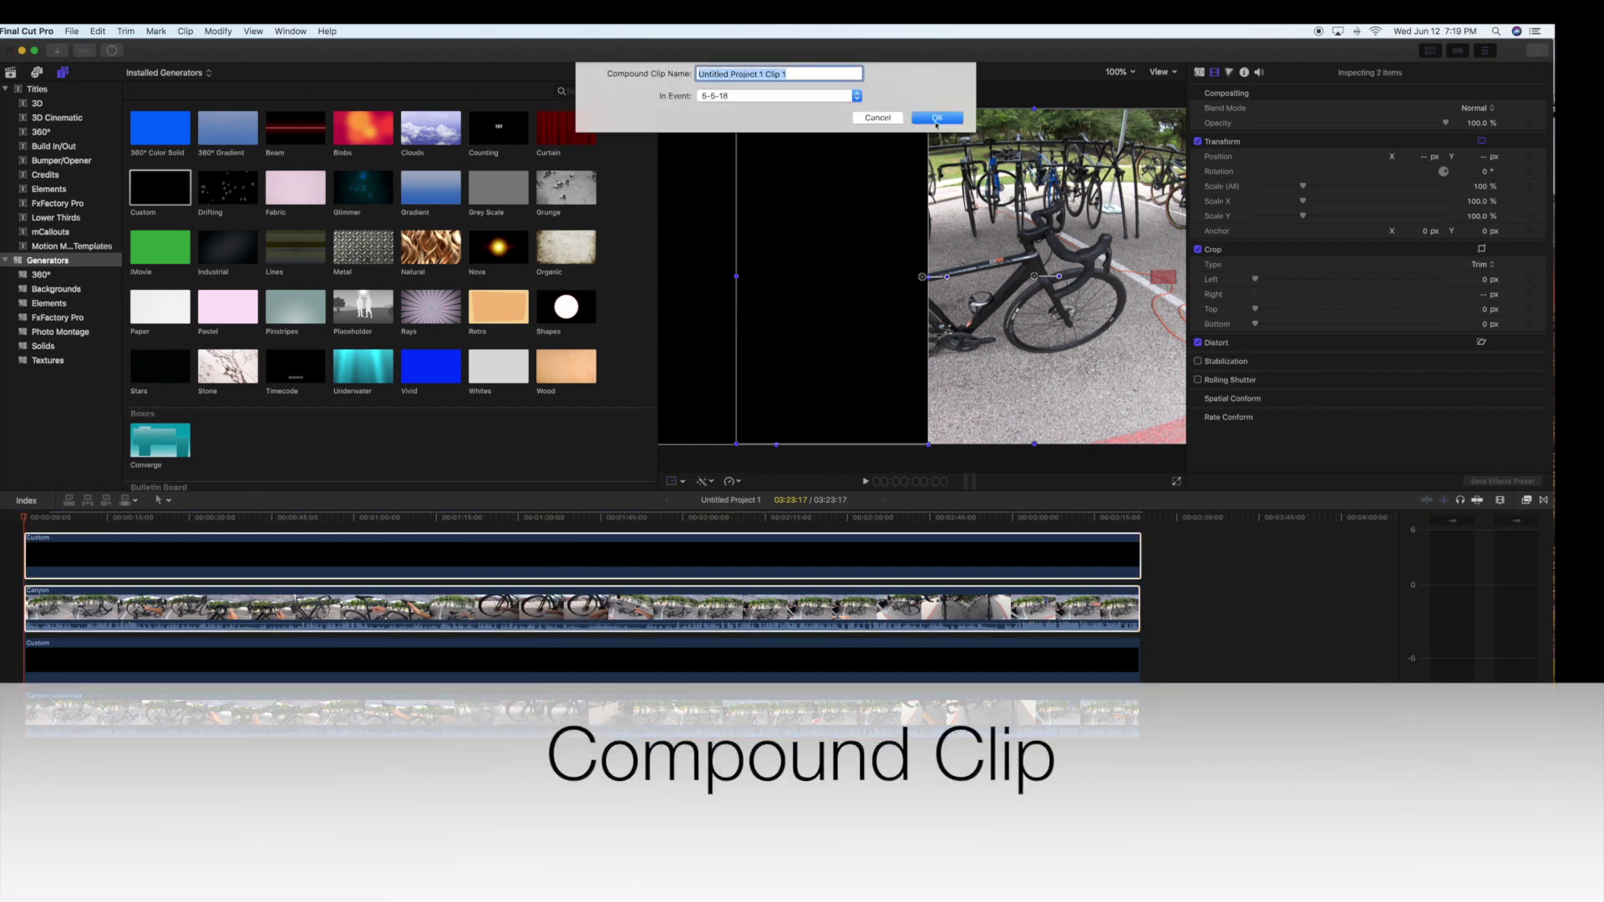
left_click(935, 119)
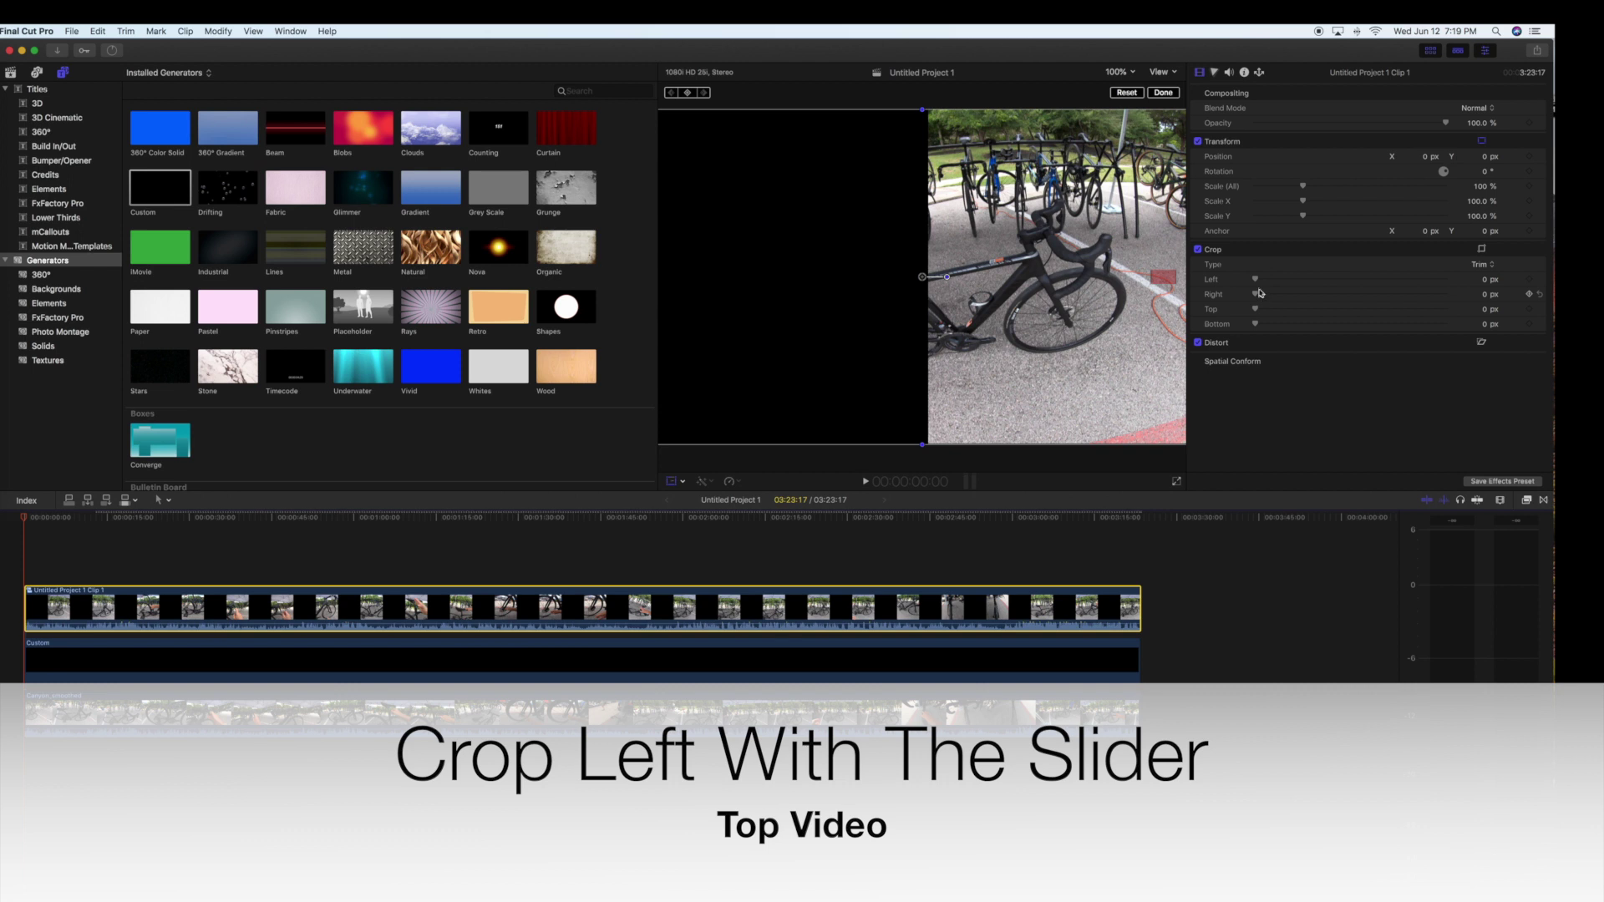
Set the compound clip's Crop Left to about 940.8 px for a side-by-side view.
left_click_drag(1257, 282, 1422, 286)
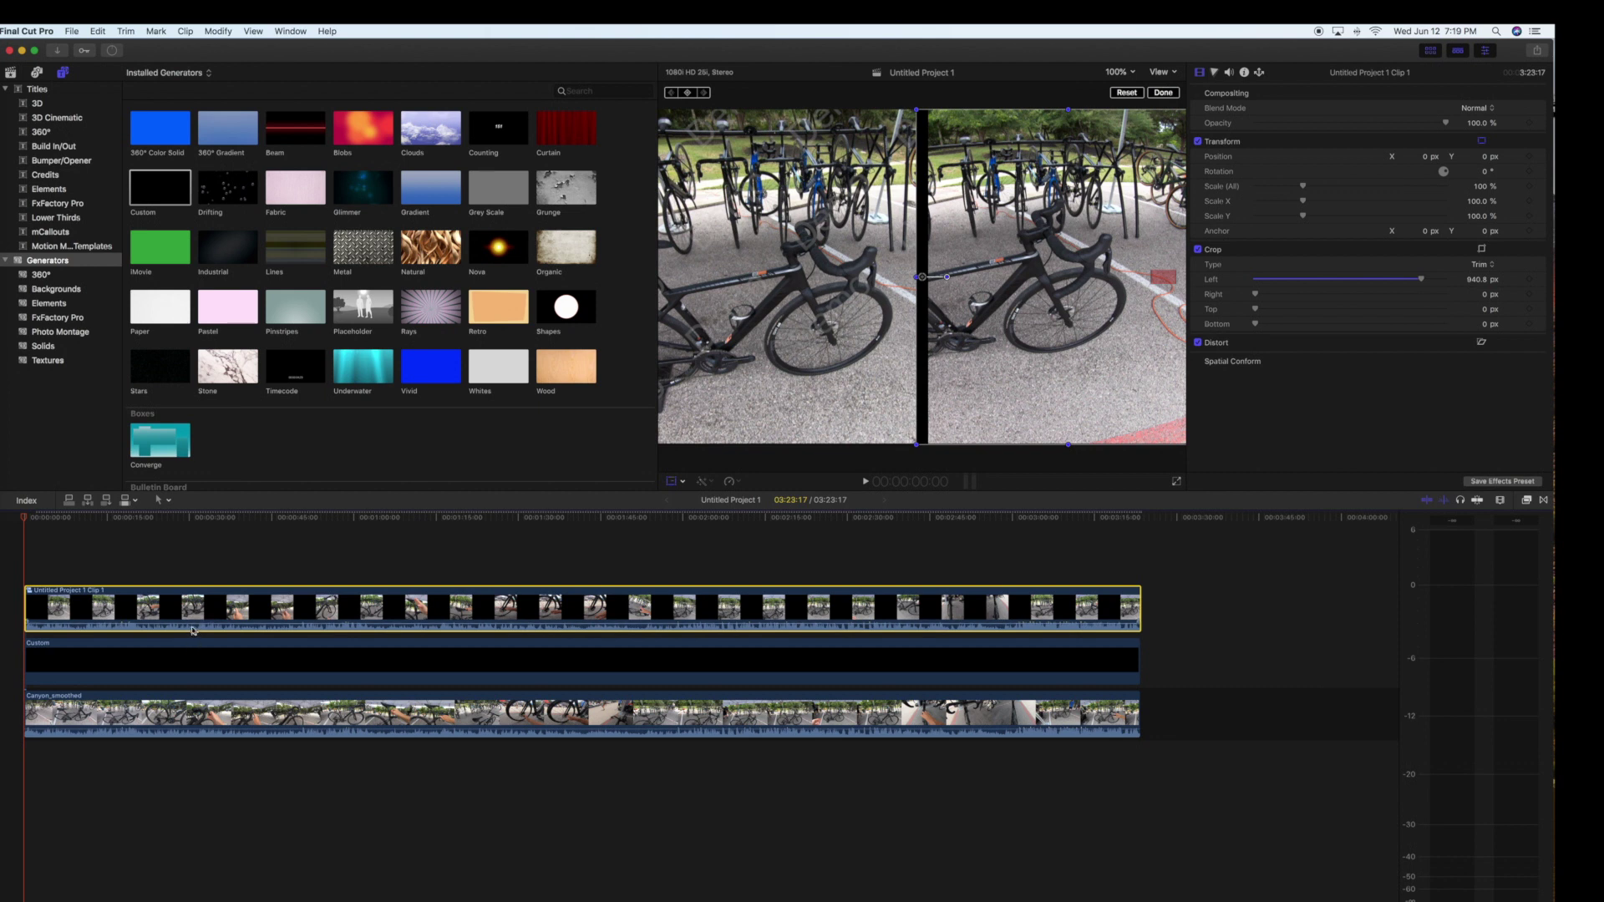
Detach and disable Canyon_smoothed's audio, then play the split-screen comparison.
left_click(171, 723)
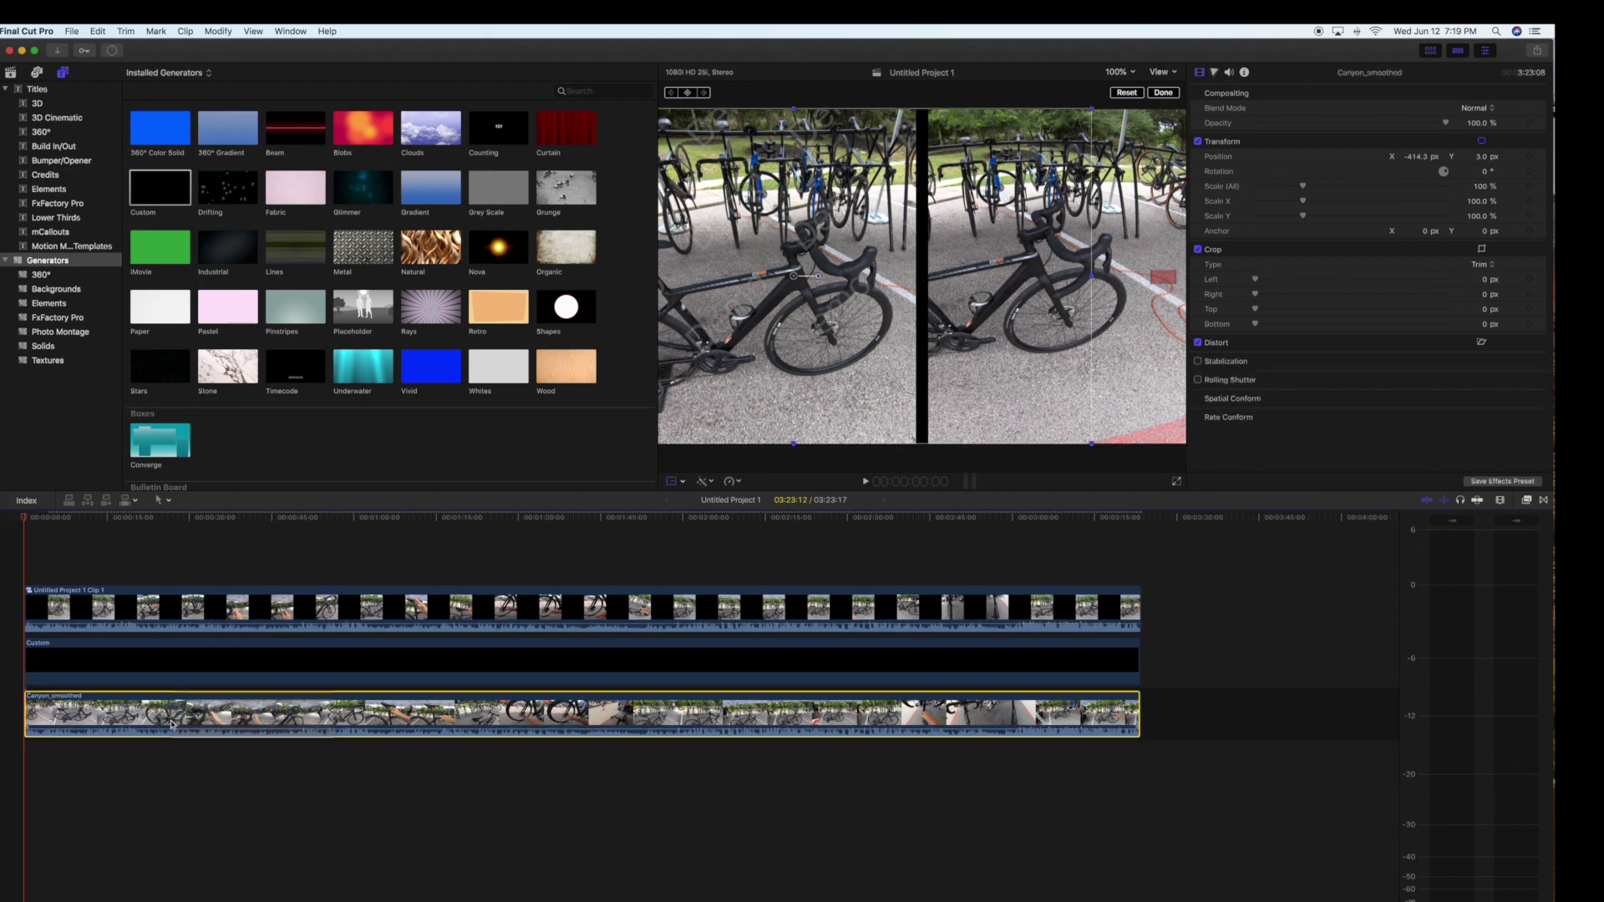
right_click(171, 723)
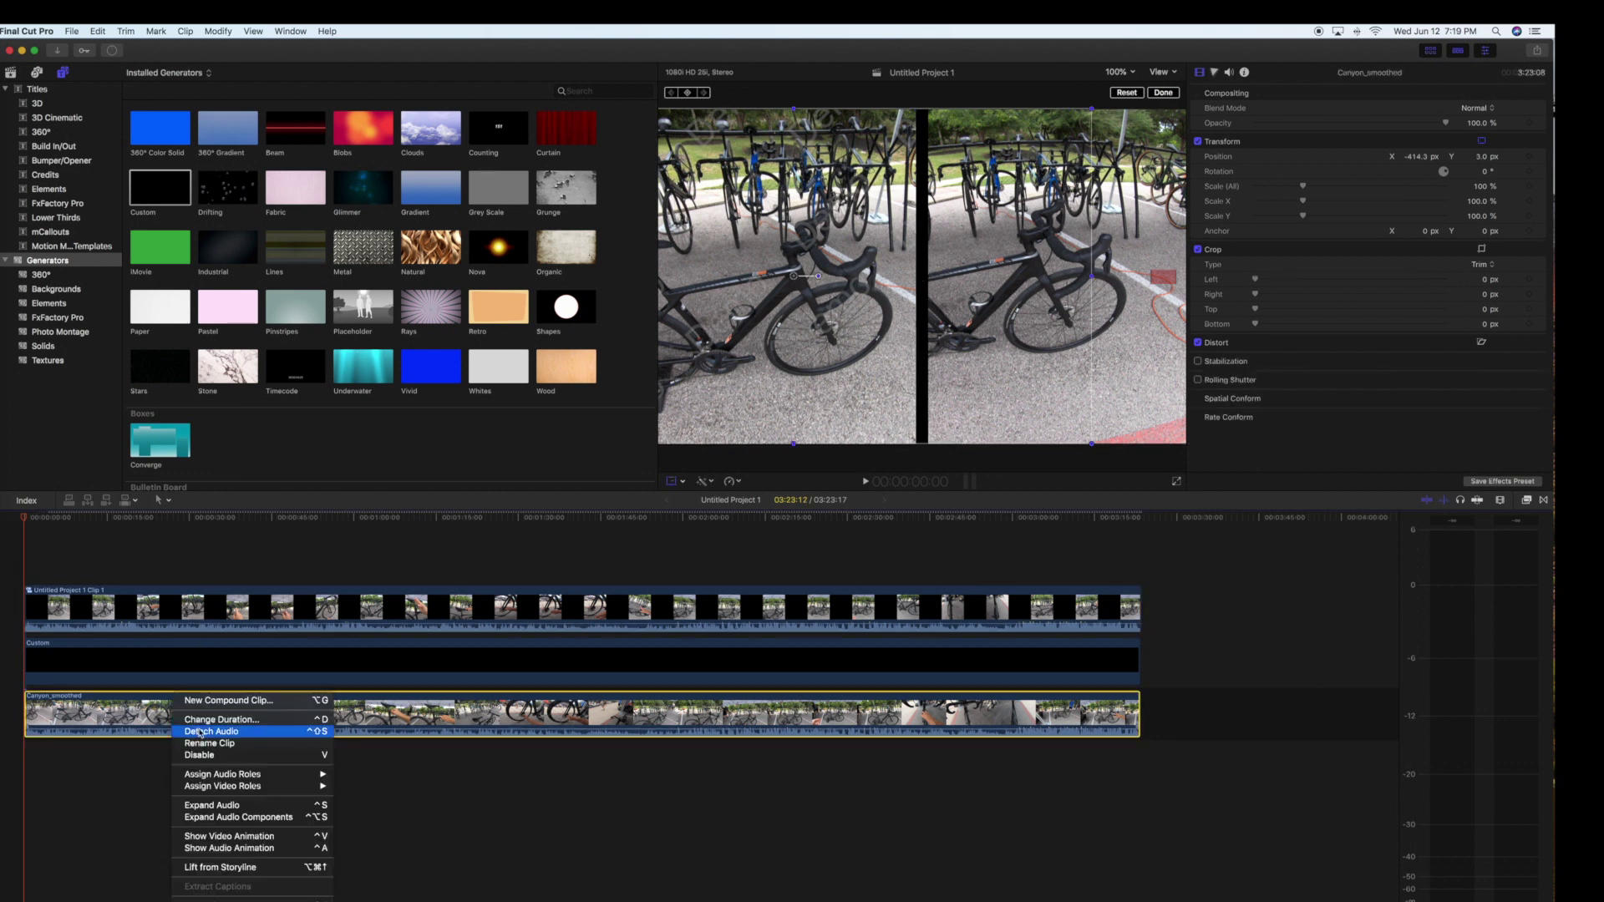
left_click(199, 732)
left_click(134, 754)
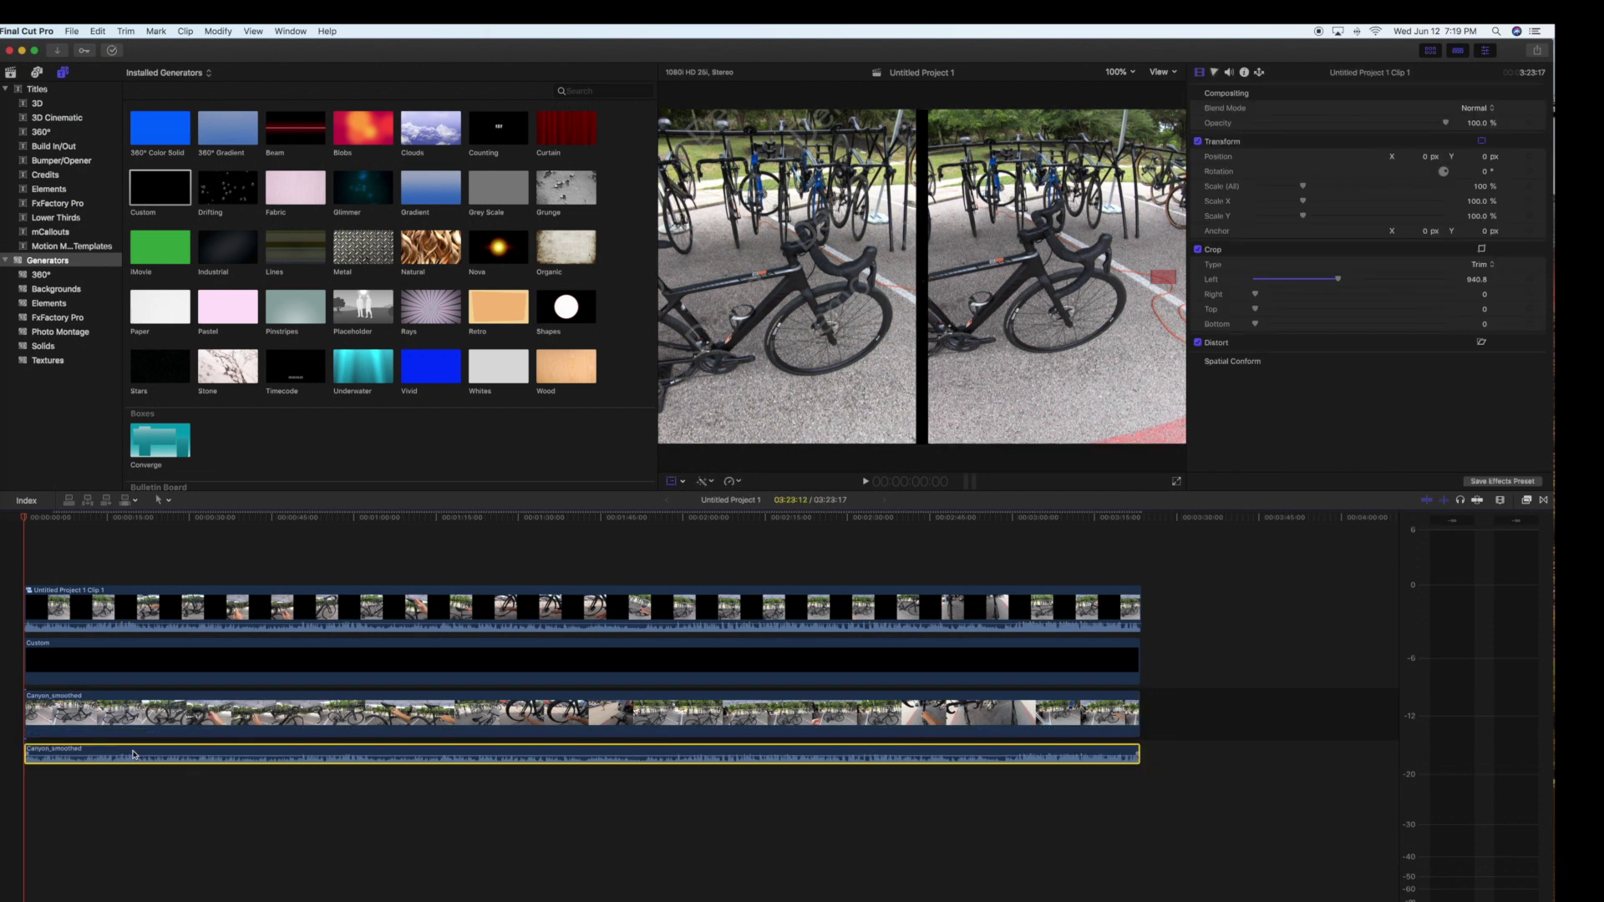
right_click(134, 754)
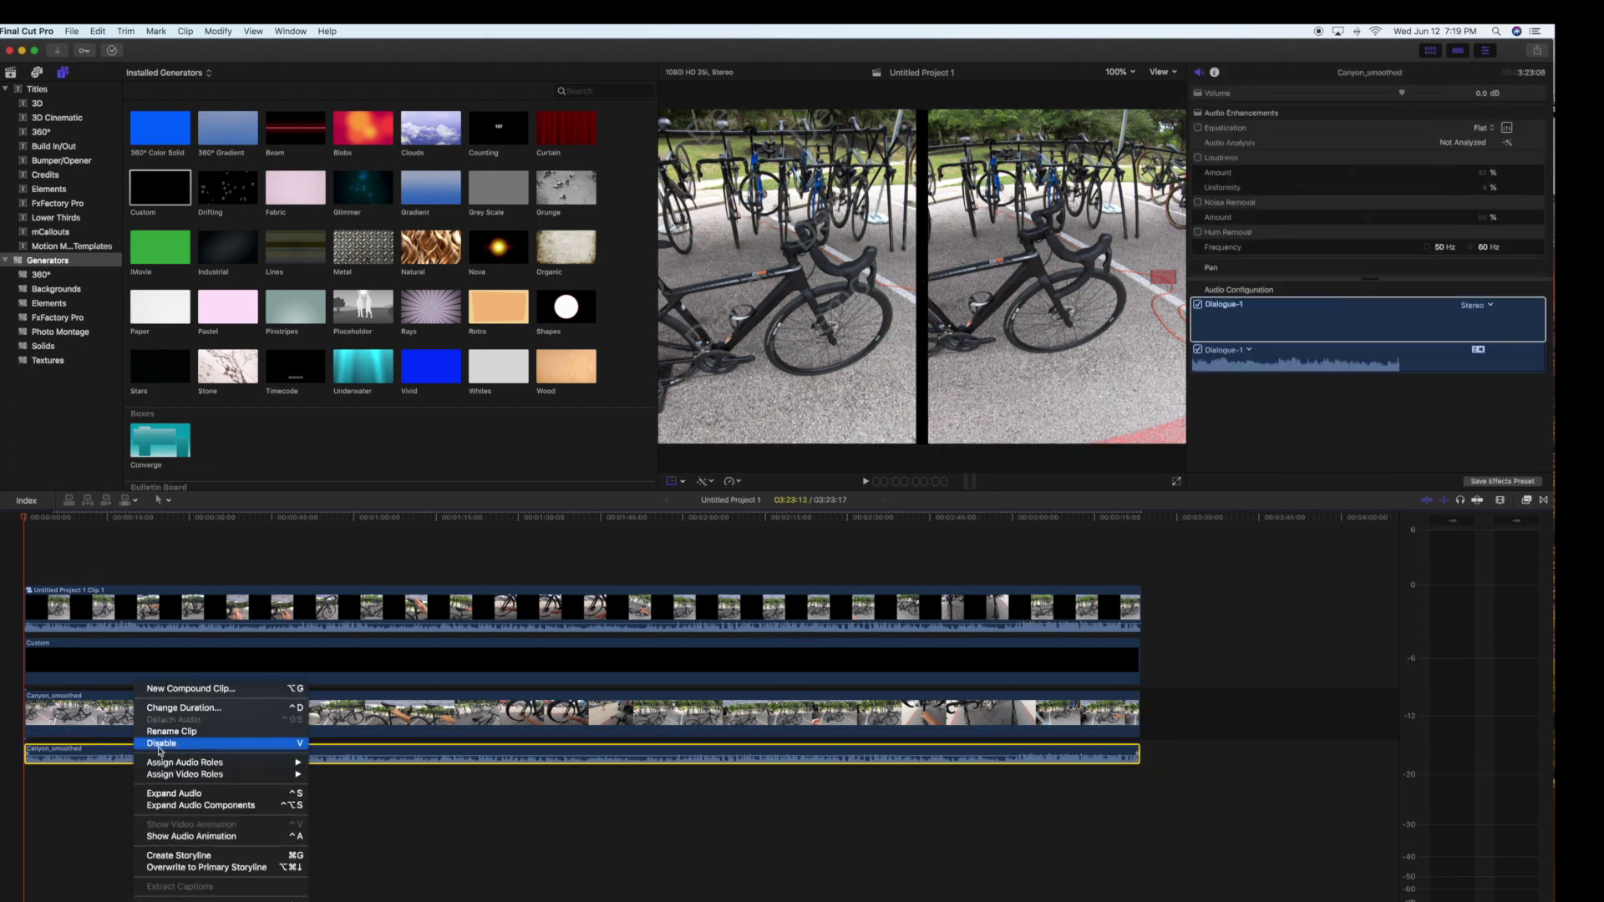
left_click(161, 746)
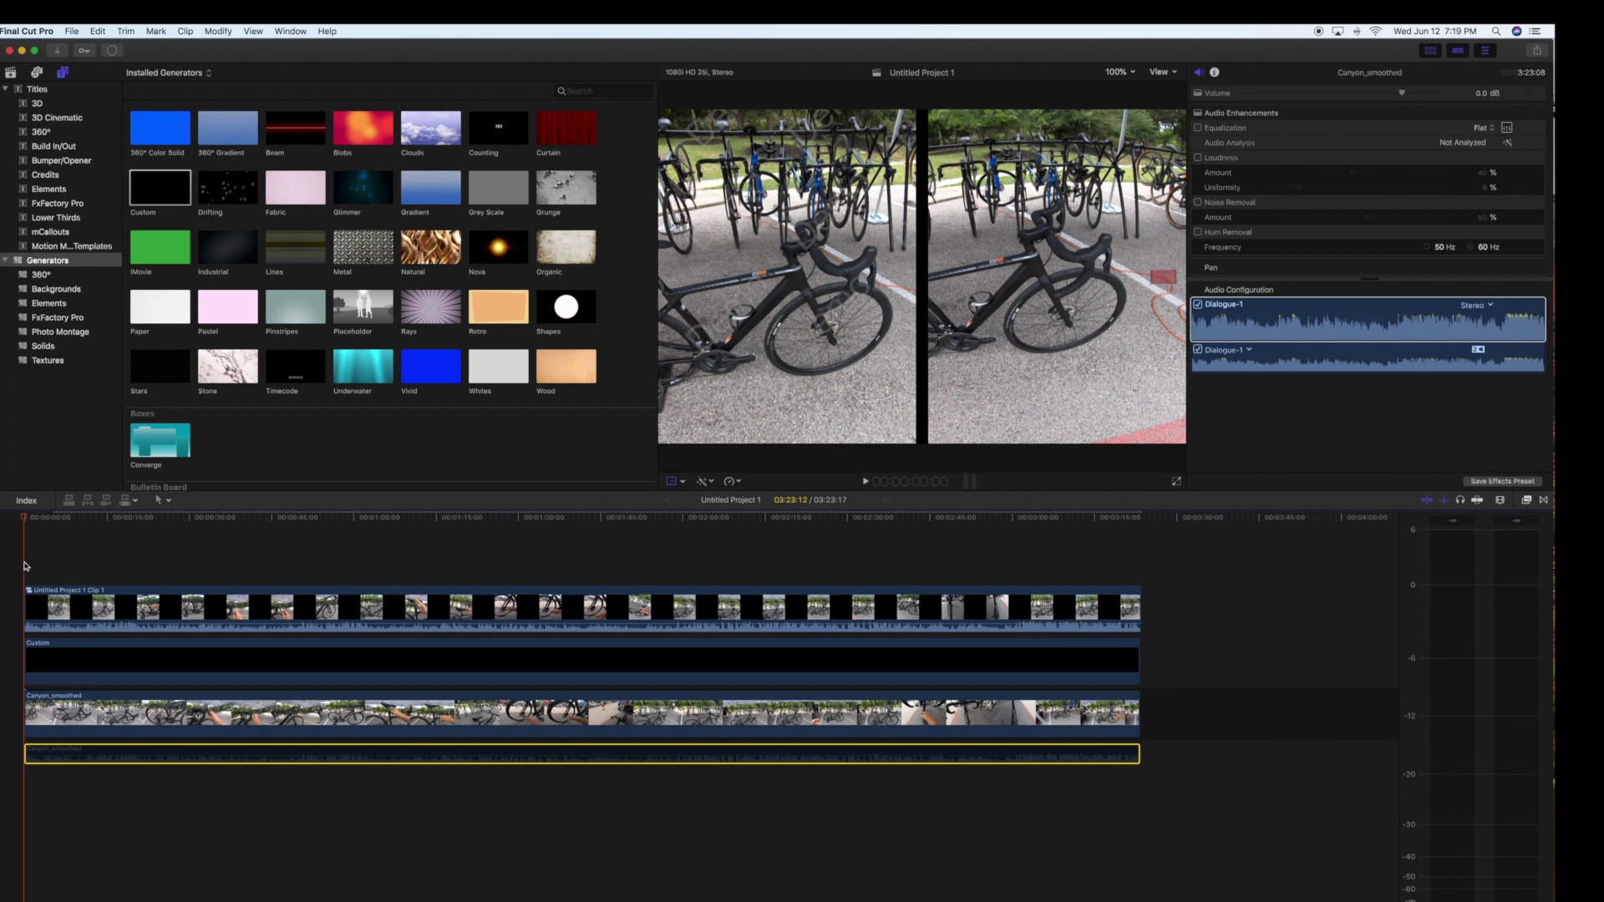
key("space")
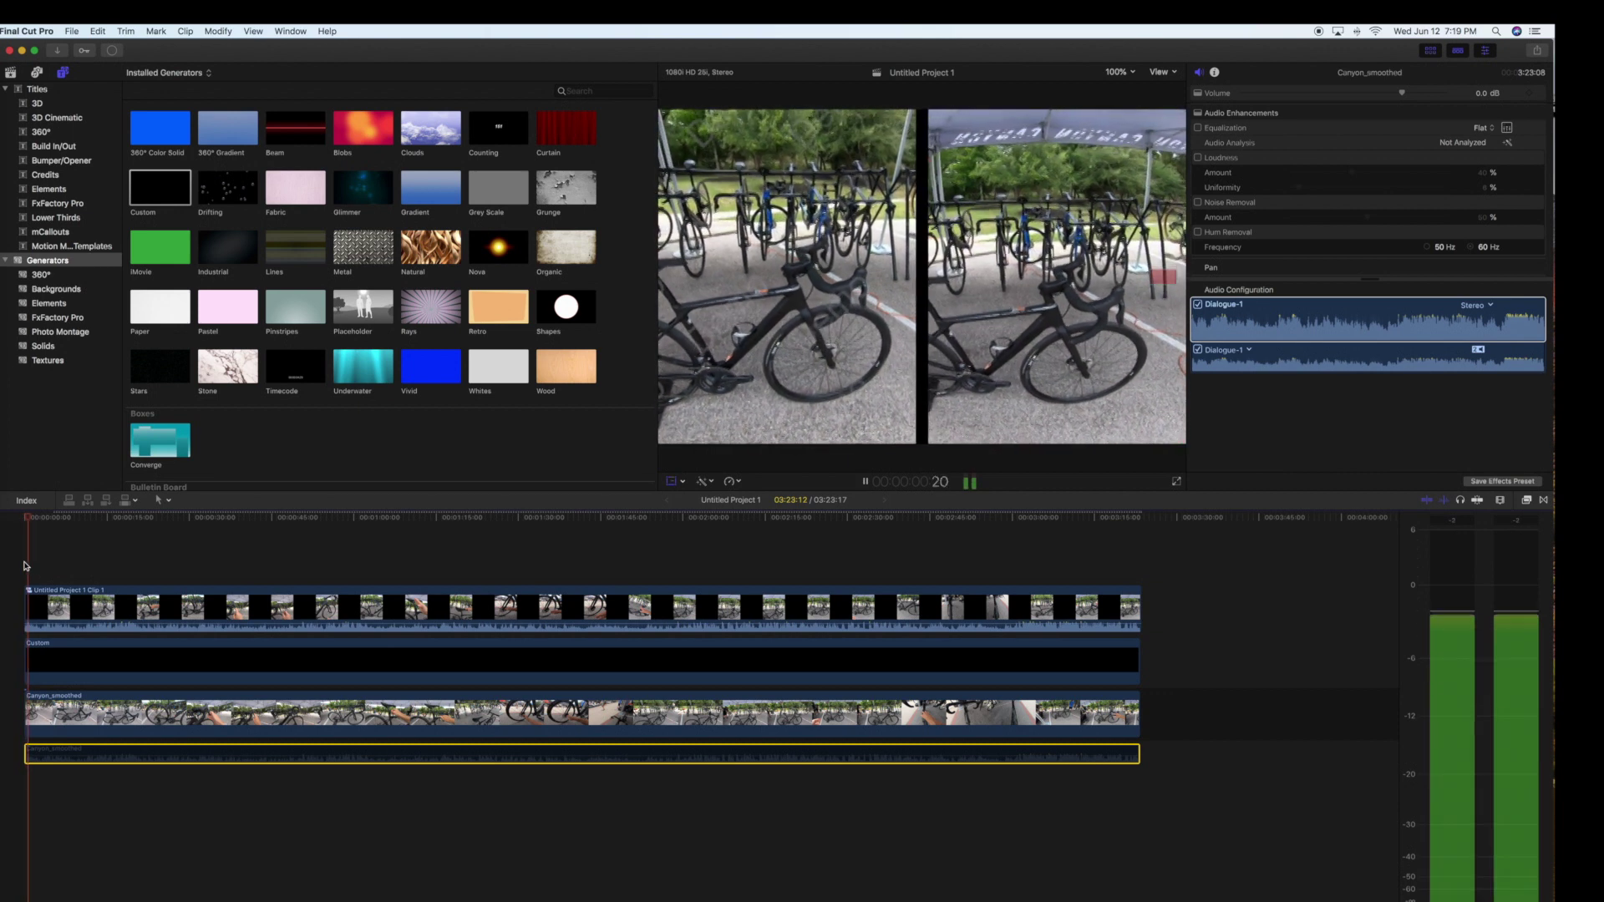